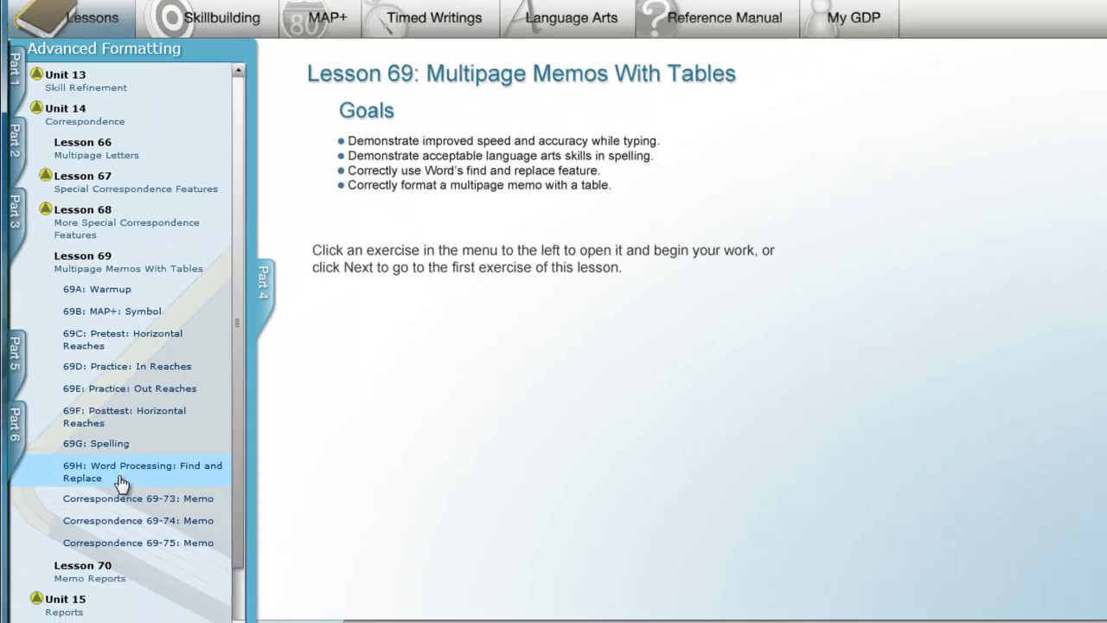
- Open the Correspondence 69-75 Memo exercise in GDP and its starting Word document
{"action": "left_click", "coordinate": [193, 487]}
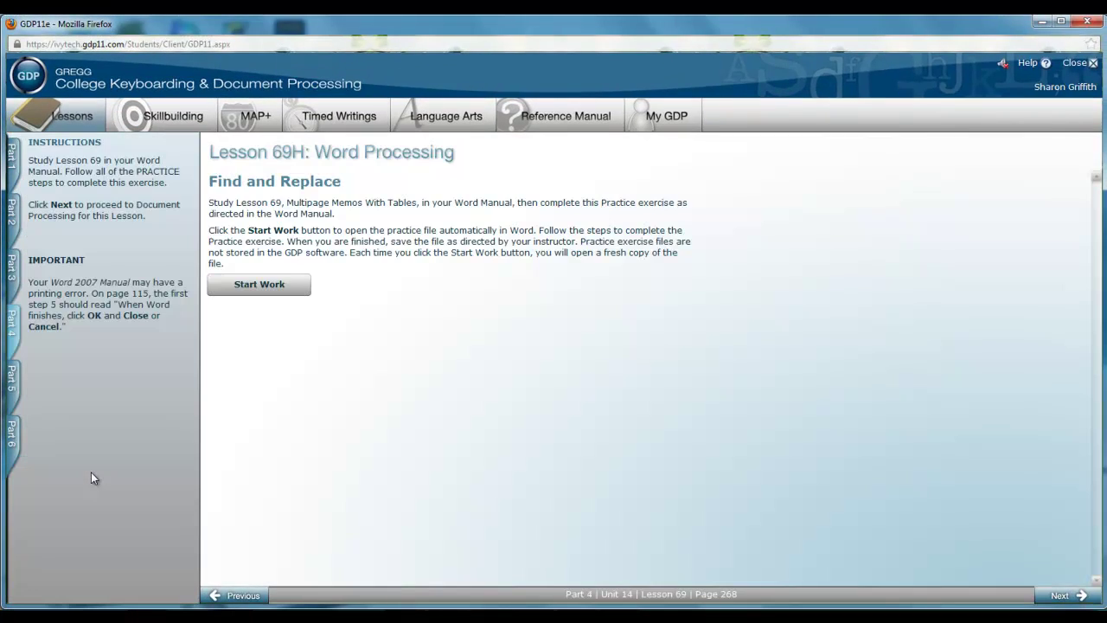
{"action": "left_click", "coordinate": [19, 316]}
{"action": "left_click", "coordinate": [108, 491]}
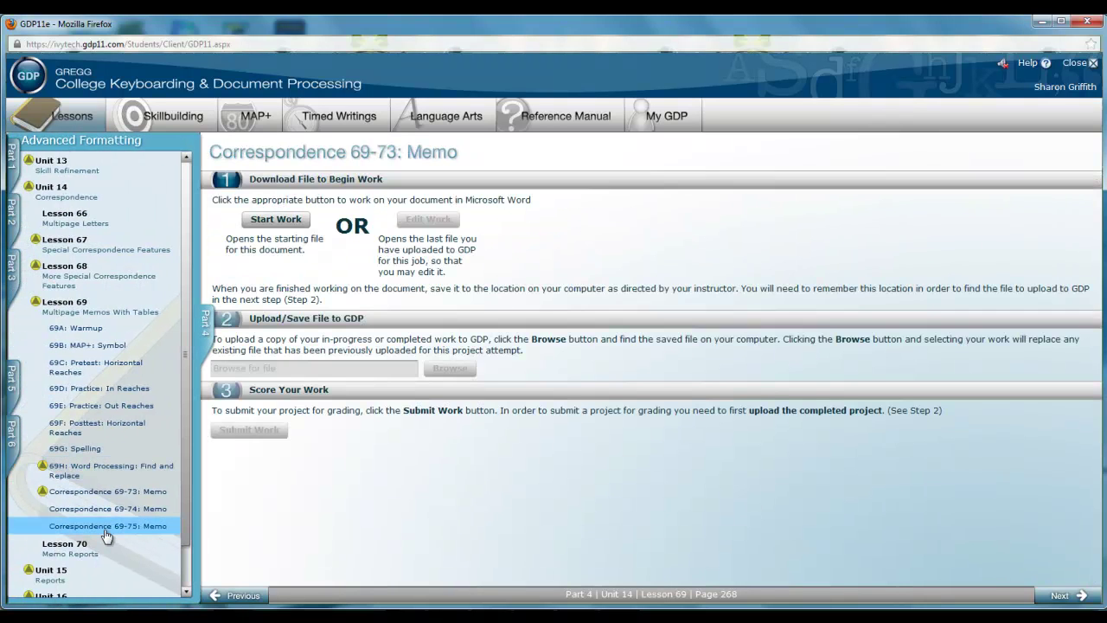
{"action": "left_click", "coordinate": [104, 527]}
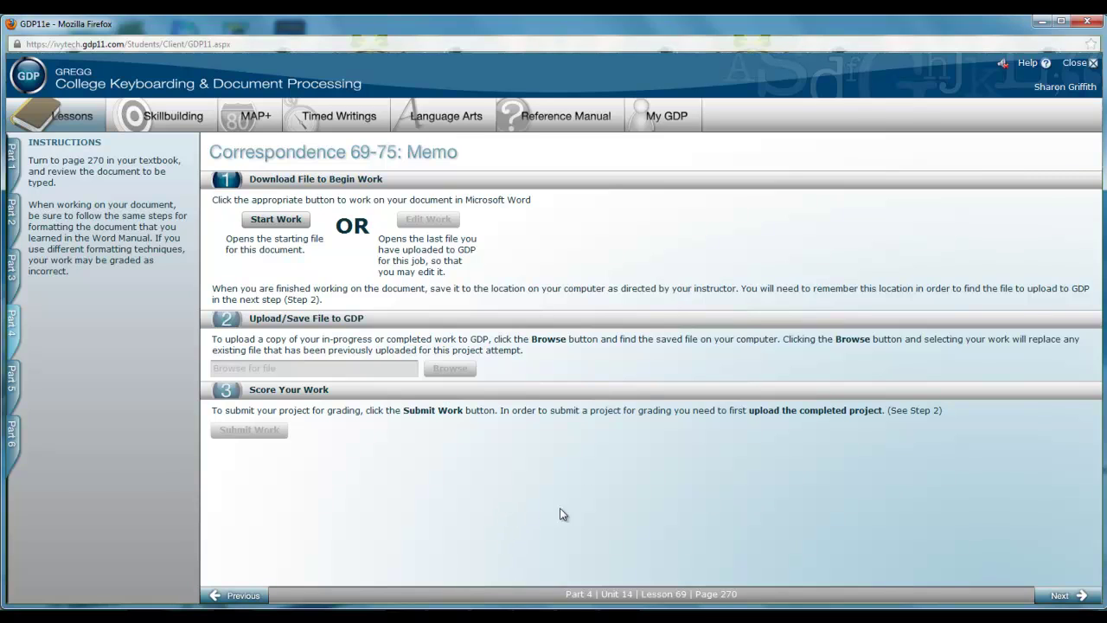
{"action": "left_click", "coordinate": [275, 221]}
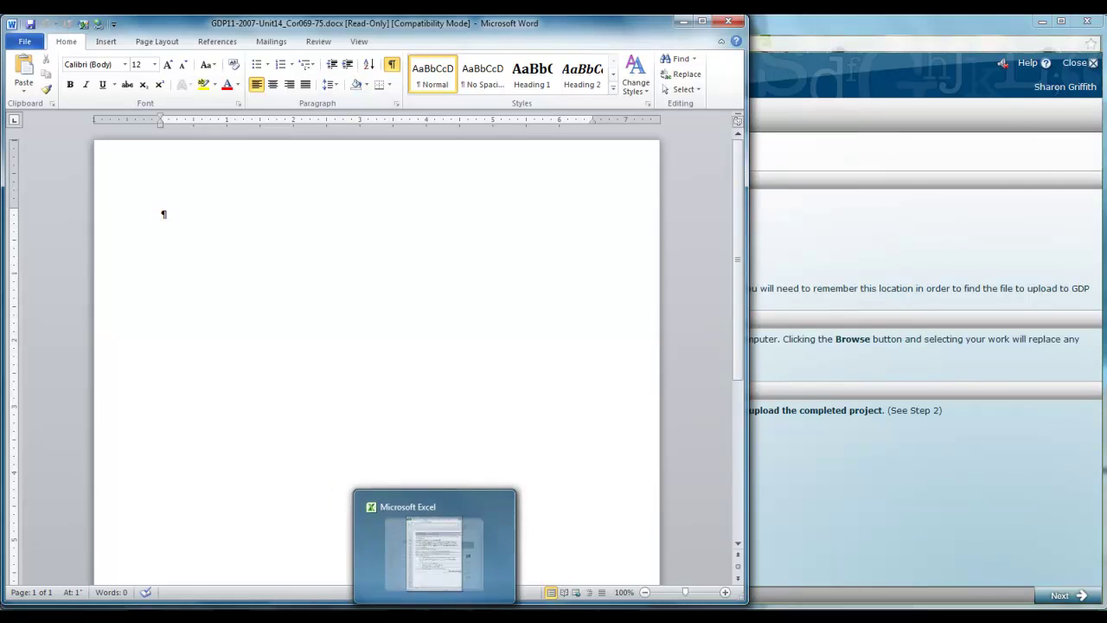
- With the Excel checklist alongside, add five blank lines for a 2-inch top margin and turn on bold
{"action": "left_click", "coordinate": [424, 554]}
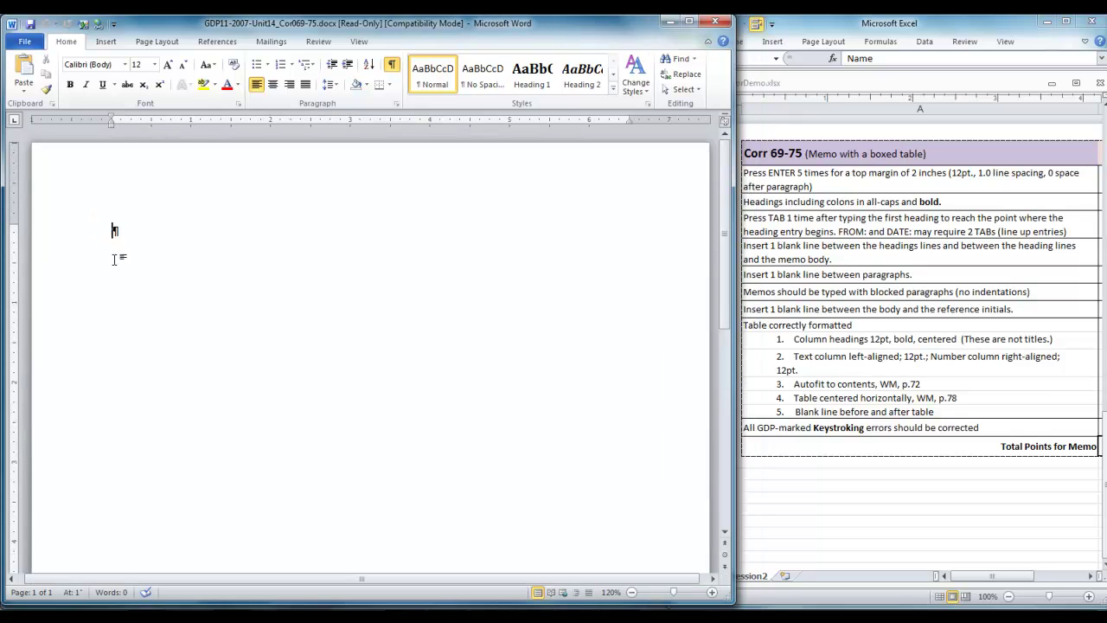
{"action": "key", "text": "Return"}
{"action": "key", "text": "Return"}
{"action": "key", "text": "Return"}
{"action": "key", "text": "Return"}
{"action": "key", "text": "Return"}
{"action": "left_click", "coordinate": [70, 84]}
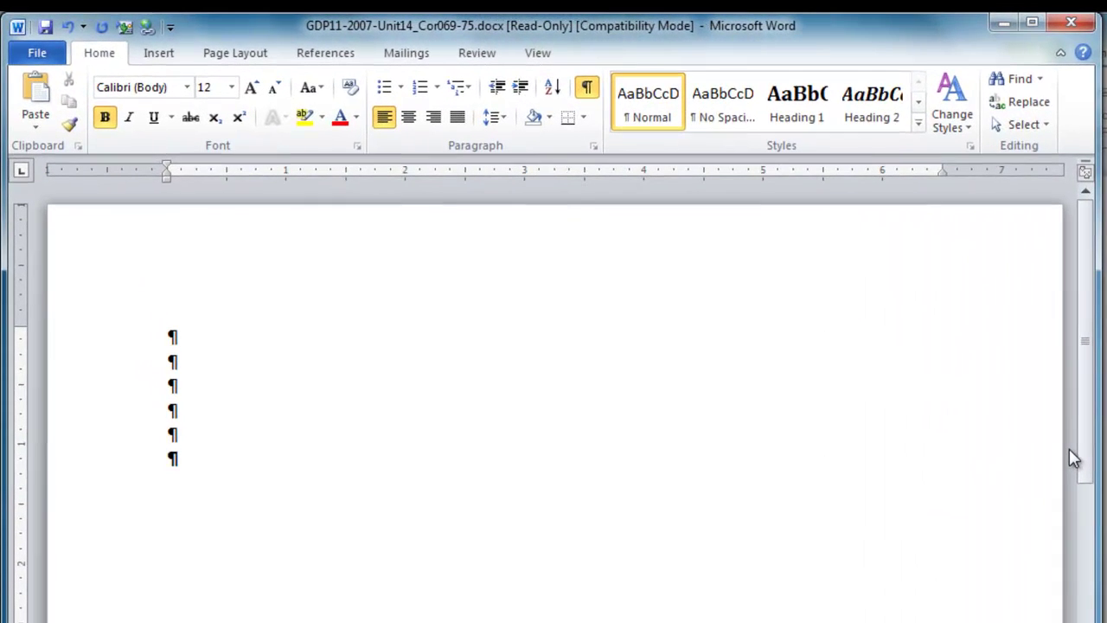
- Type the bold MEMO TO: heading, then a tab and the recipient's name and title Property Manager in regular type
{"action": "type", "text": "MEMO TO:"}
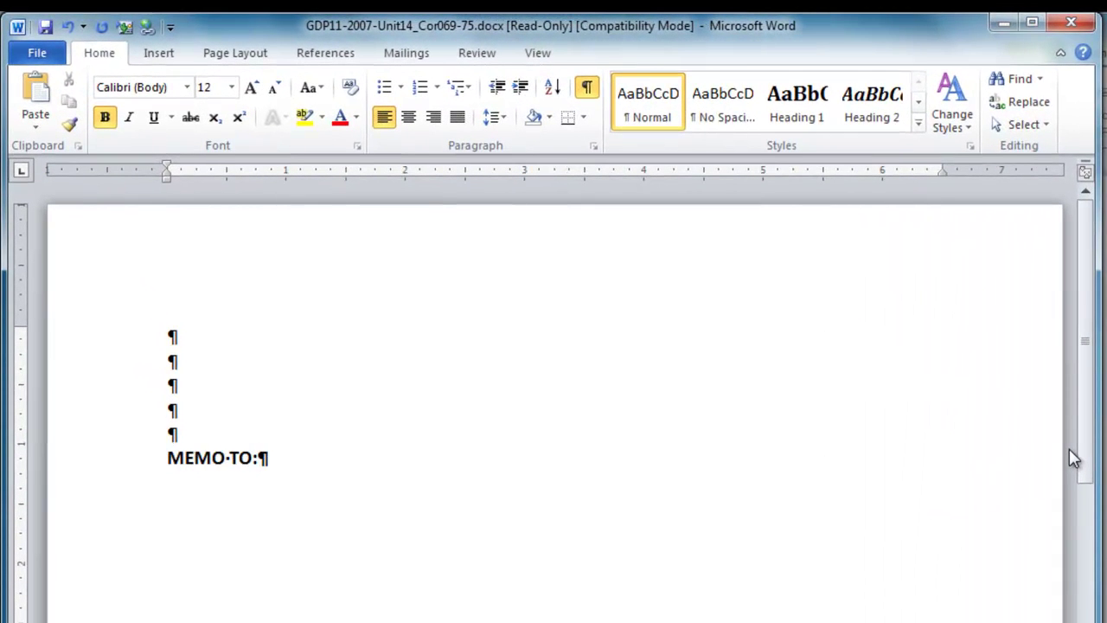
{"action": "key", "text": "Tab"}
{"action": "key", "text": "ctrl+b"}
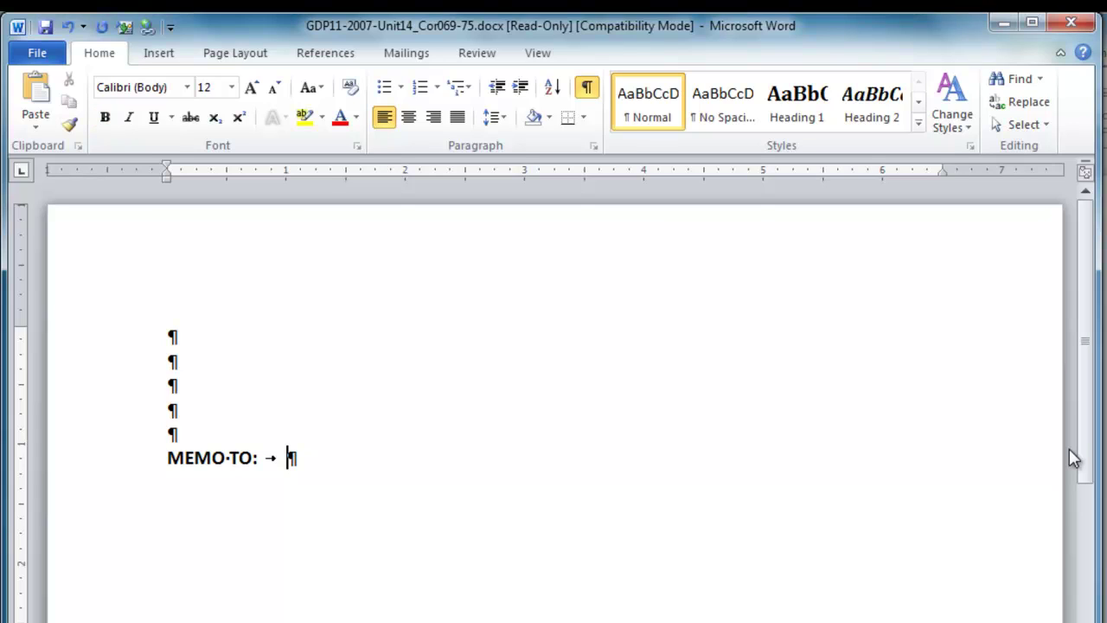
{"action": "type", "text": "Terri Hackworth"}
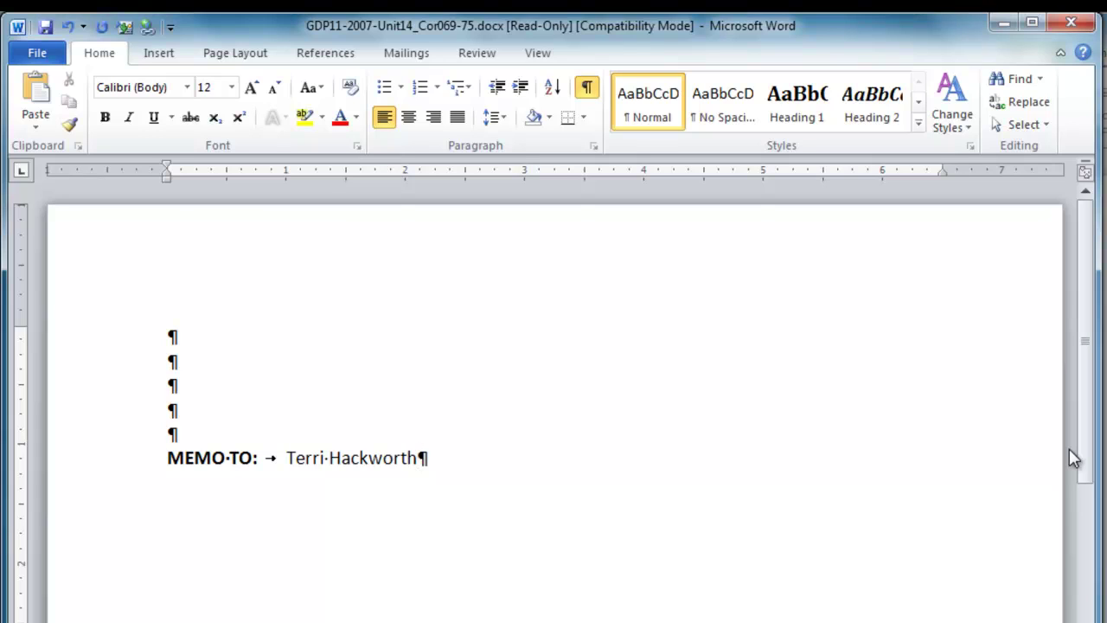
{"action": "type", "text": ", Property Manager"}
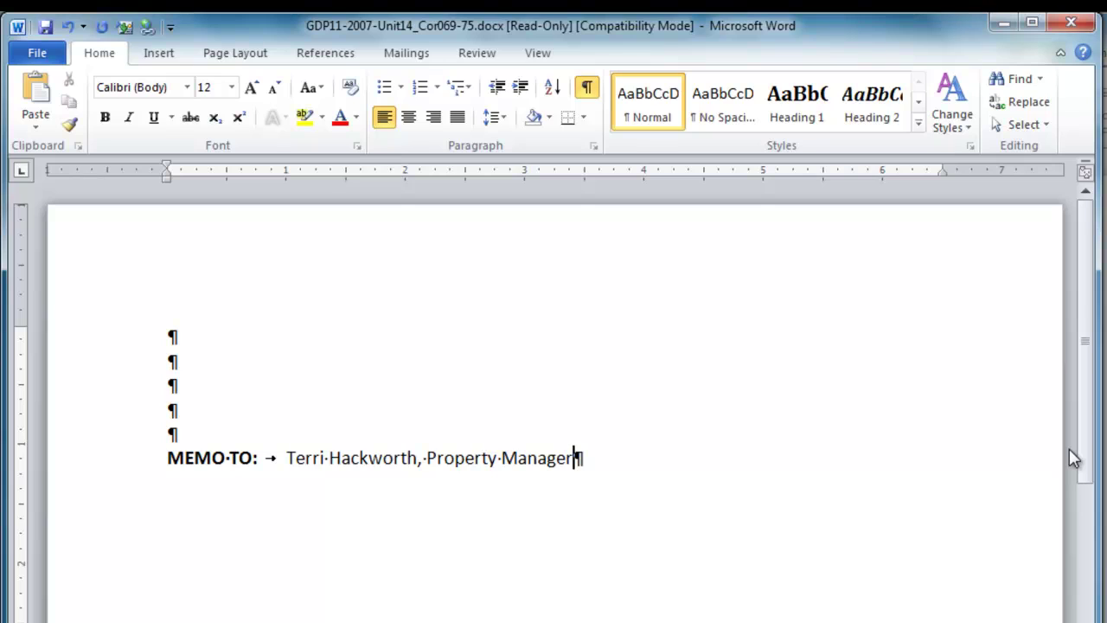
- Add a bold FROM: line with the sender's name and title Recreation Coordinator, followed by a blank line
{"action": "key", "text": "Return"}
{"action": "key", "text": "Return"}
{"action": "key", "text": "ctrl+b"}
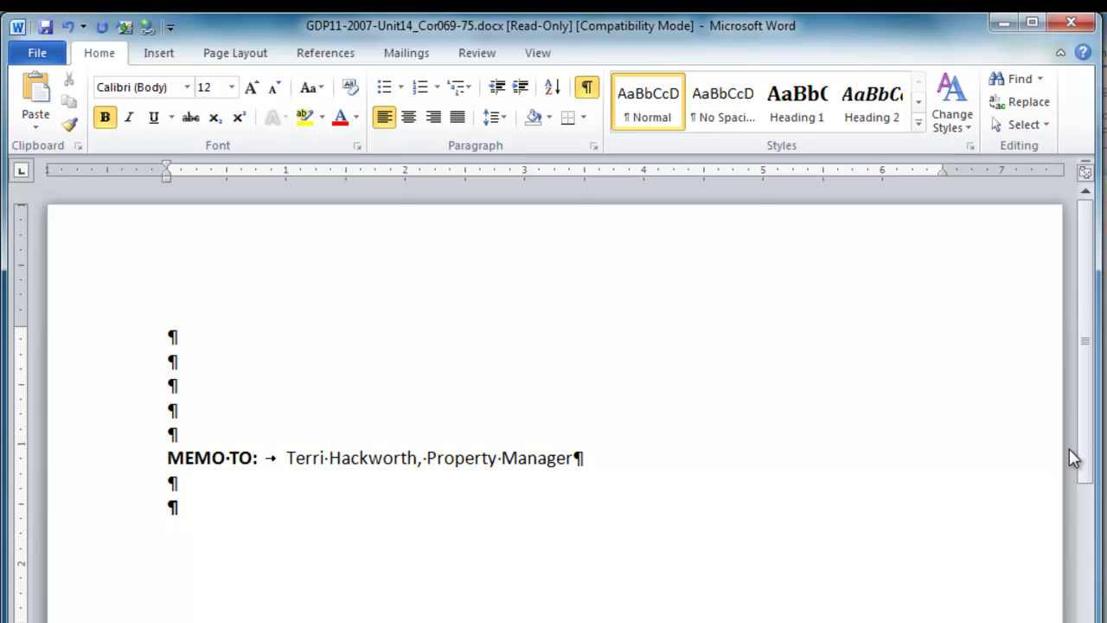
{"action": "type", "text": "FROM"}
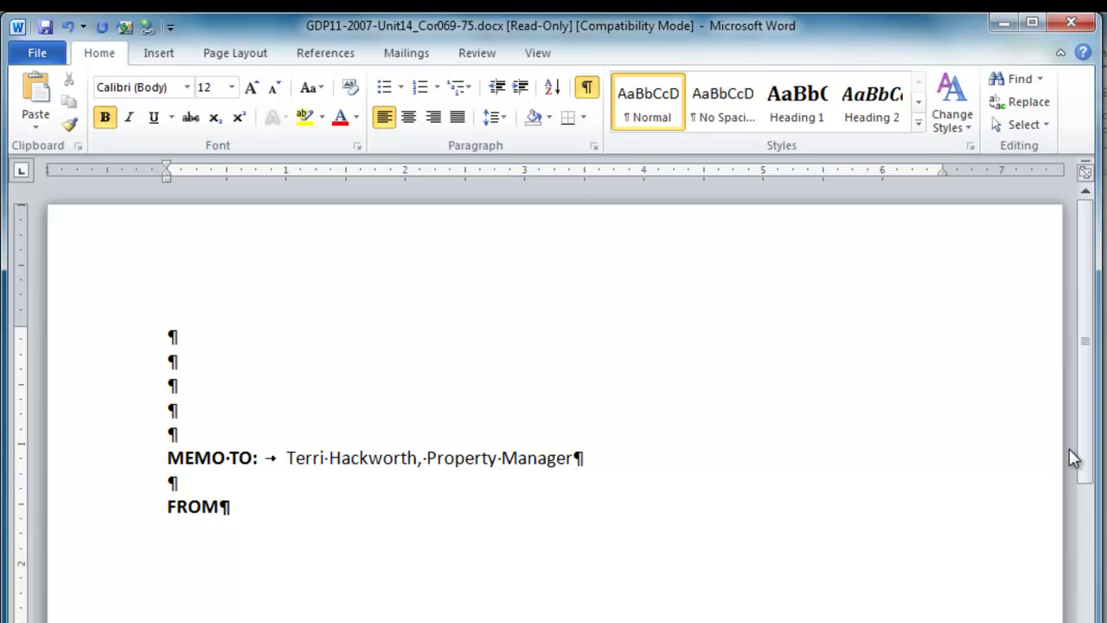
{"action": "type", "text": ":"}
{"action": "key", "text": "ctrl+b"}
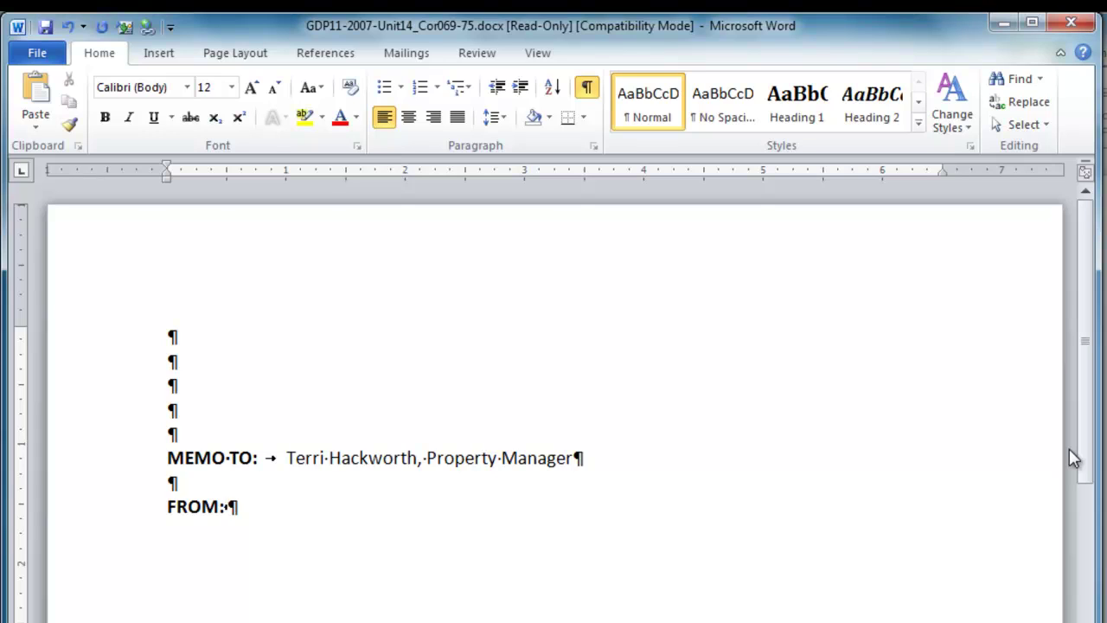
{"action": "key", "text": "Tab"}
{"action": "type", "text": "Rosa Bailey-Judd, Recreation Coordinator"}
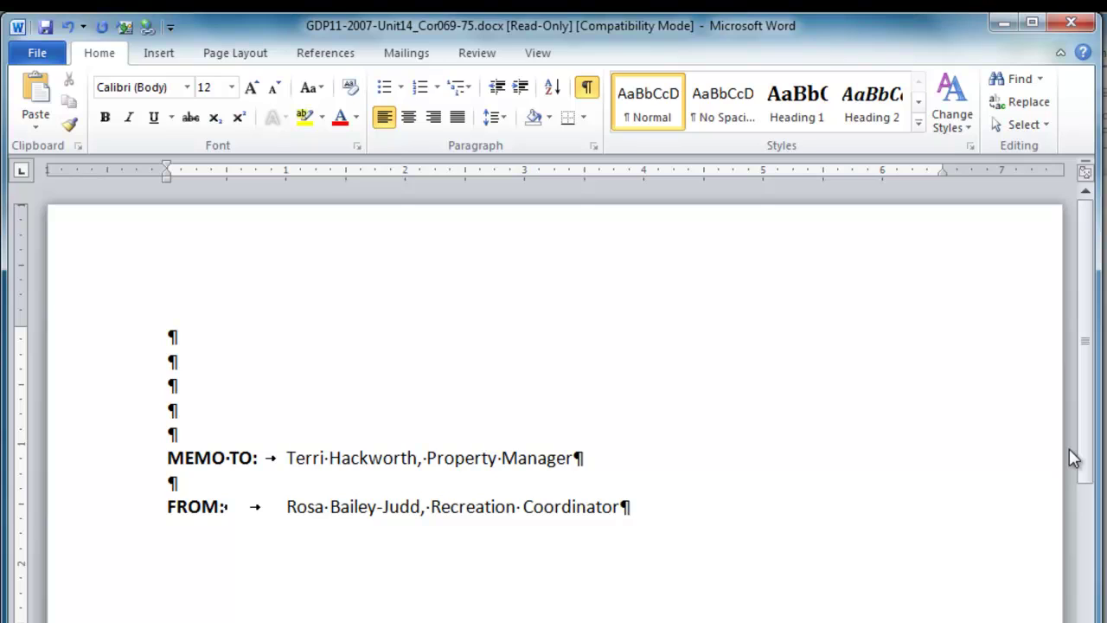
{"action": "key", "text": "Return"}
{"action": "key", "text": "Return"}
{"action": "key", "text": "ctrl+b"}
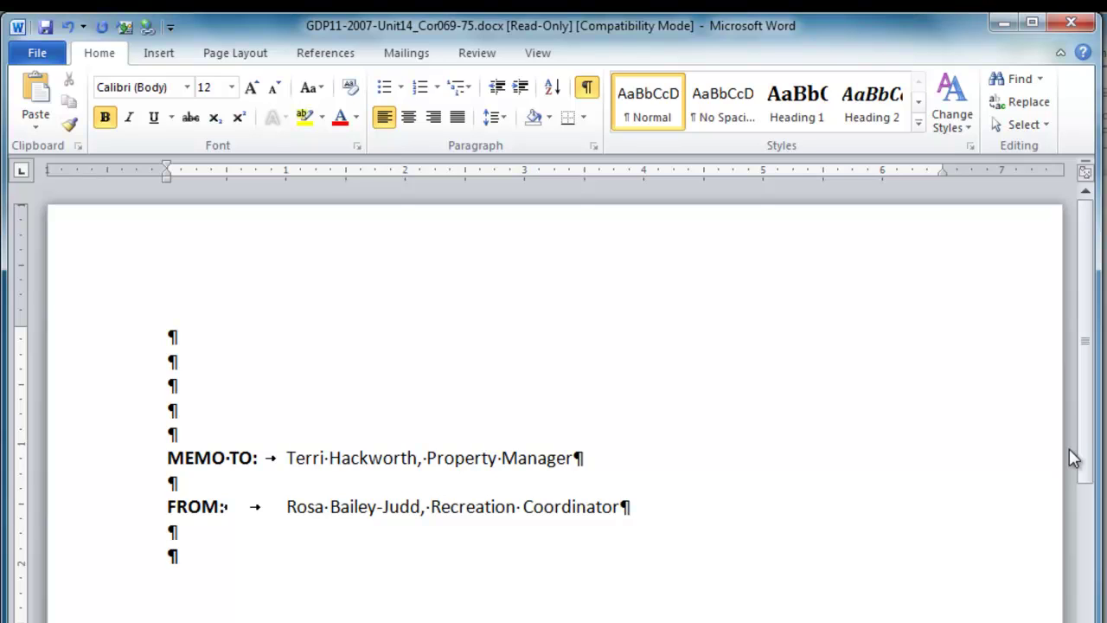
- Add the bold DATE: heading with April 14, 2013 in regular type after a tab
{"action": "type", "text": "DATE:"}
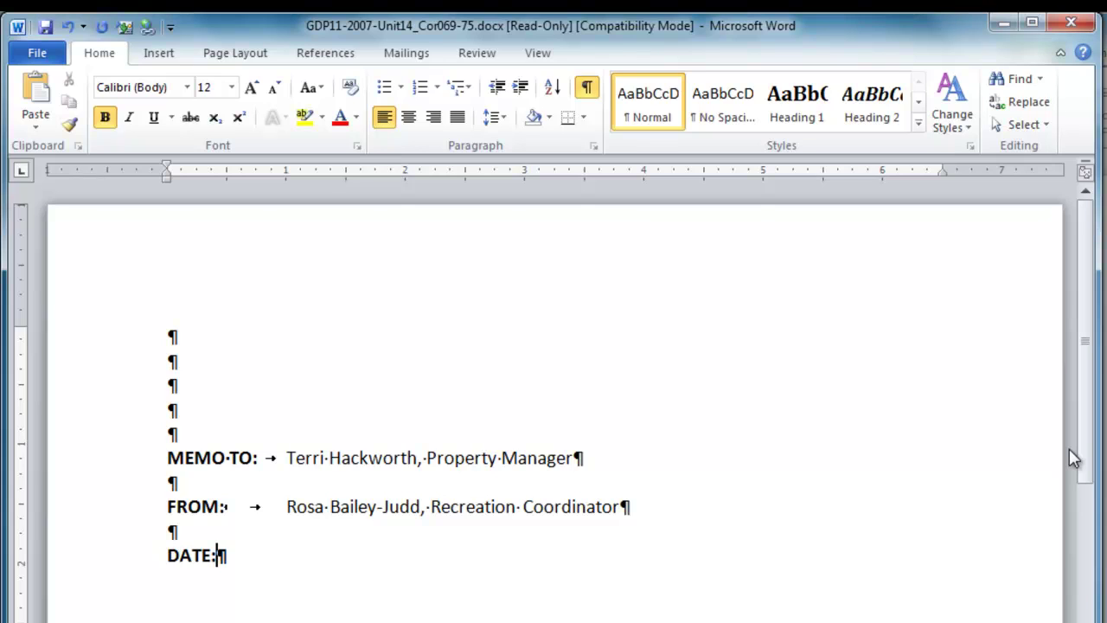
{"action": "key", "text": "ctrl+b"}
{"action": "key", "text": "Tab"}
{"action": "key", "text": "Tab"}
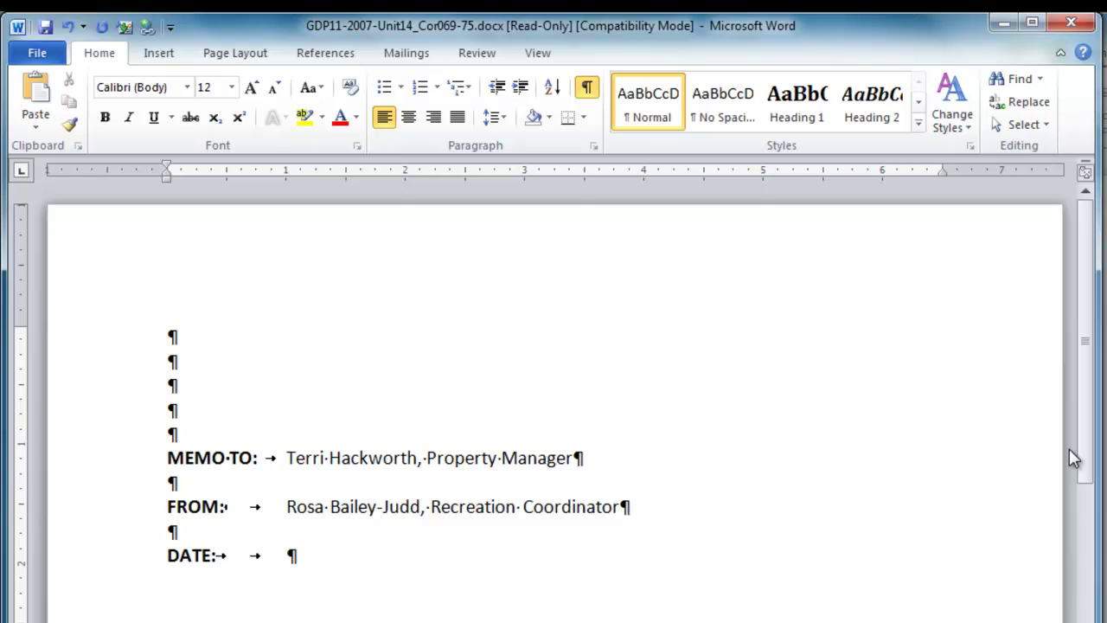
{"action": "type", "text": "April 14, 2013"}
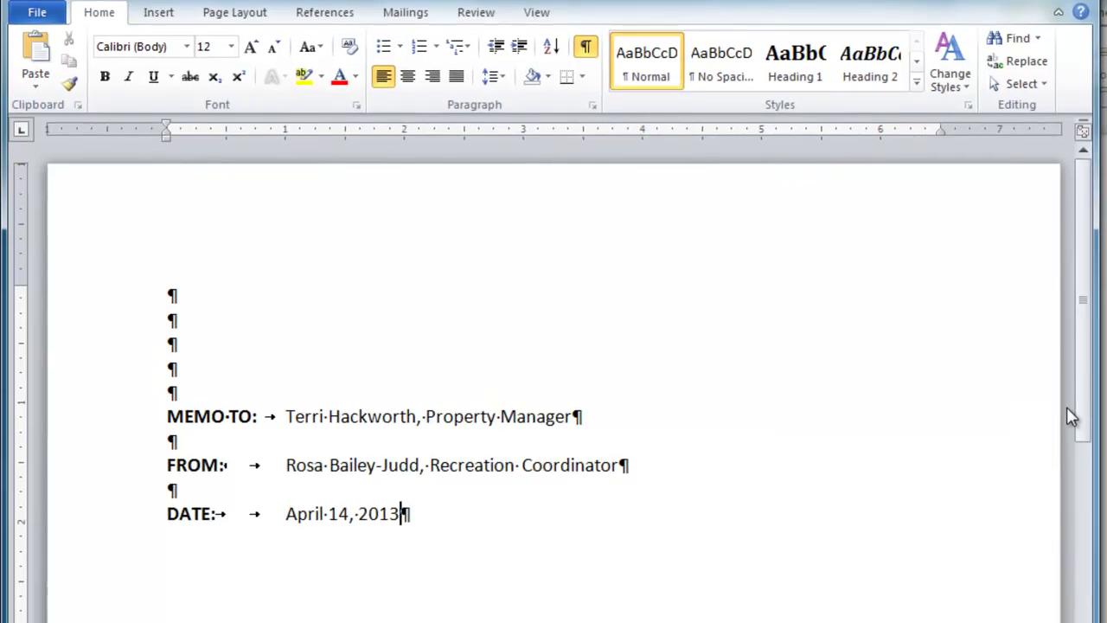
{"action": "key", "text": "Return"}
{"action": "key", "text": "Return"}
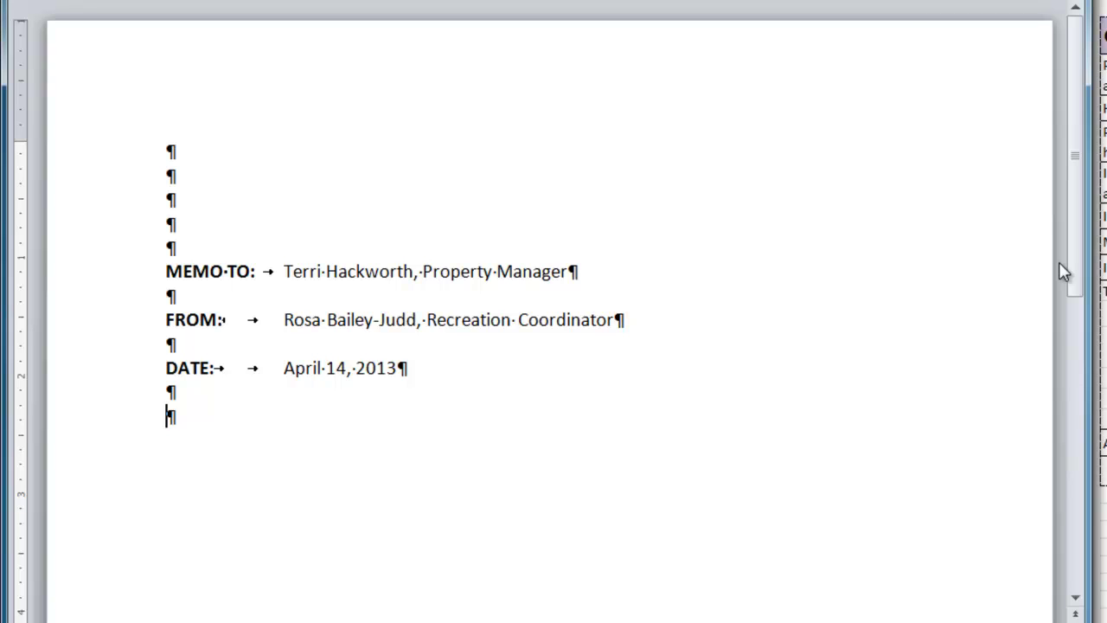
- Add the SUBJECT: Fitness Center line and paste the two body paragraphs ending 'quantity specified:'
{"action": "type", "text": "SUBJECT:"}
{"action": "key", "text": "Tab"}
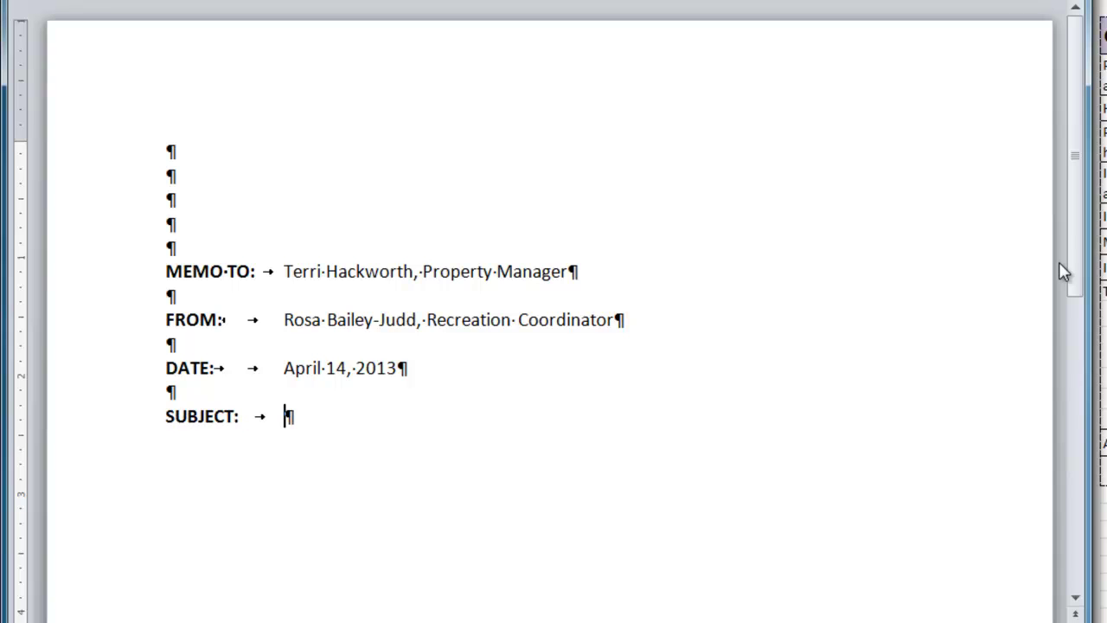
{"action": "type", "text": "Fitness Center"}
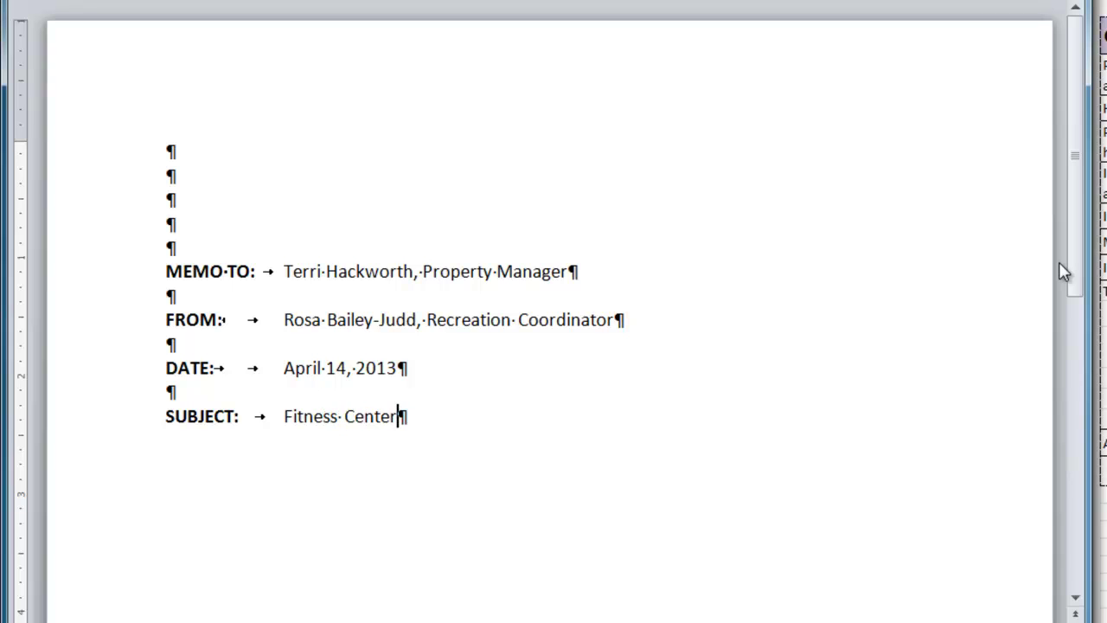
{"action": "key", "text": "Return"}
{"action": "key", "text": "Return"}
{"action": "type", "text": "The new fitness center will be ready for our residents to use in approximately one month, and interest continues to grow. Your leadership in constructing a fitness center on this property is sincerely appreciated.  As soon as appropriate research is completed, I will be requesting further financial support to purchase the following equipment in the quantity specified:"}
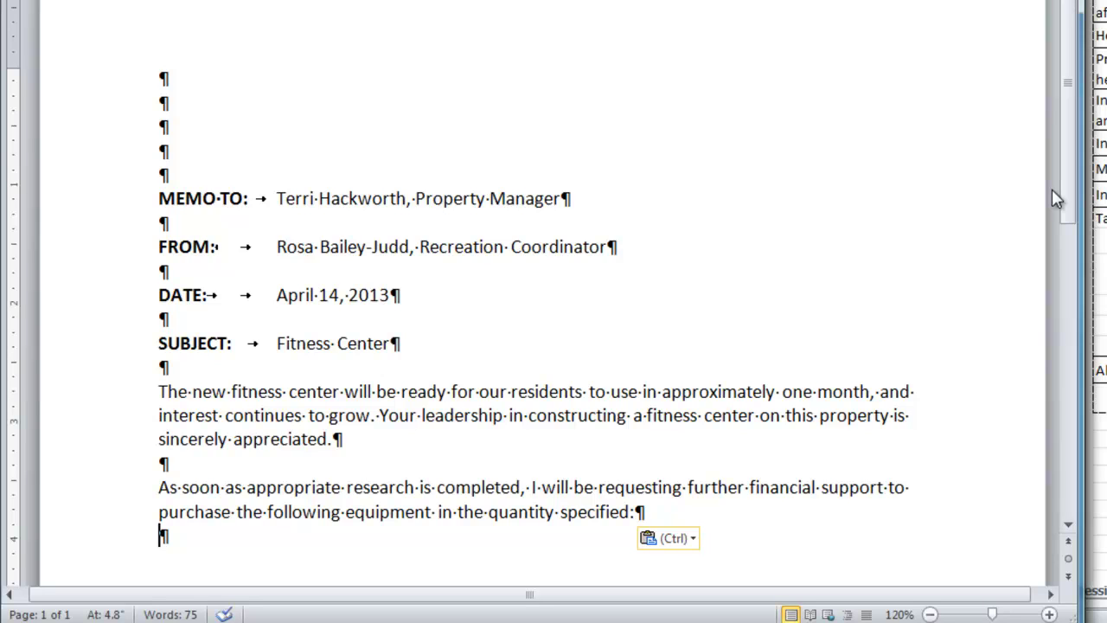
{"action": "key", "text": "BackSpace"}
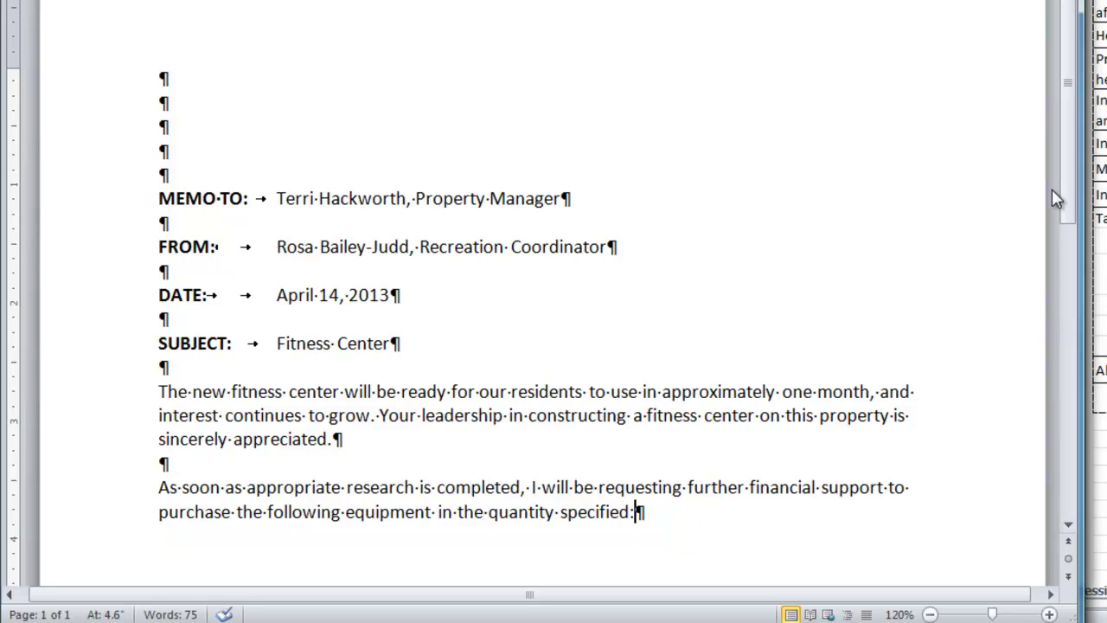
- After a blank line, set up a new table in Insert Table with 2 columns and 4 rows
{"action": "key", "text": "Return"}
{"action": "key", "text": "Return"}
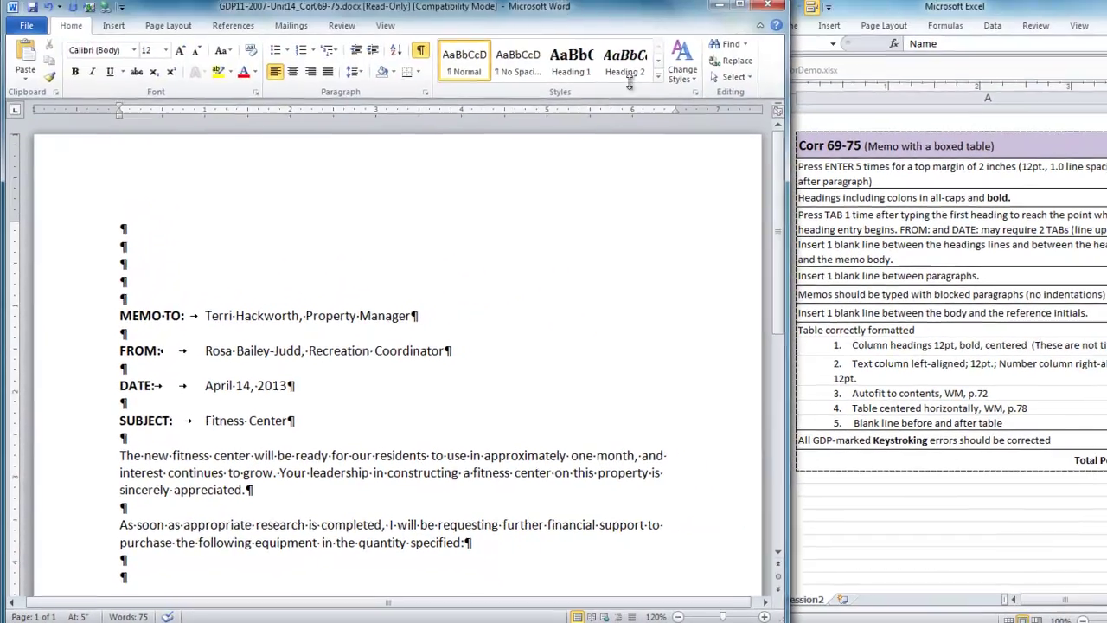
{"action": "left_click", "coordinate": [112, 30]}
{"action": "left_click", "coordinate": [98, 65]}
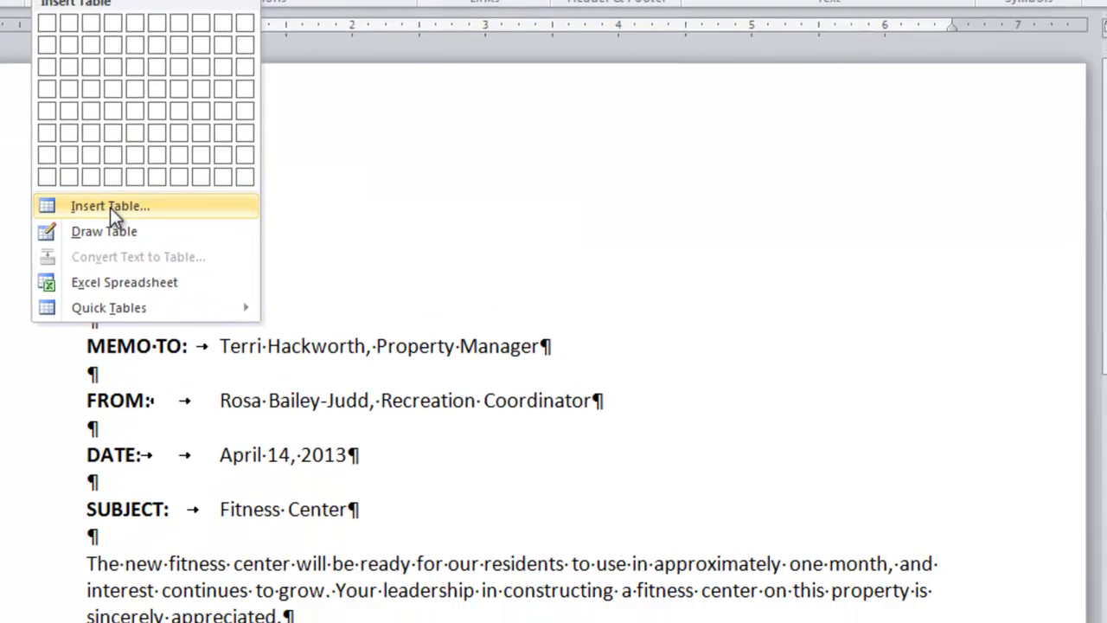
{"action": "left_click", "coordinate": [210, 361]}
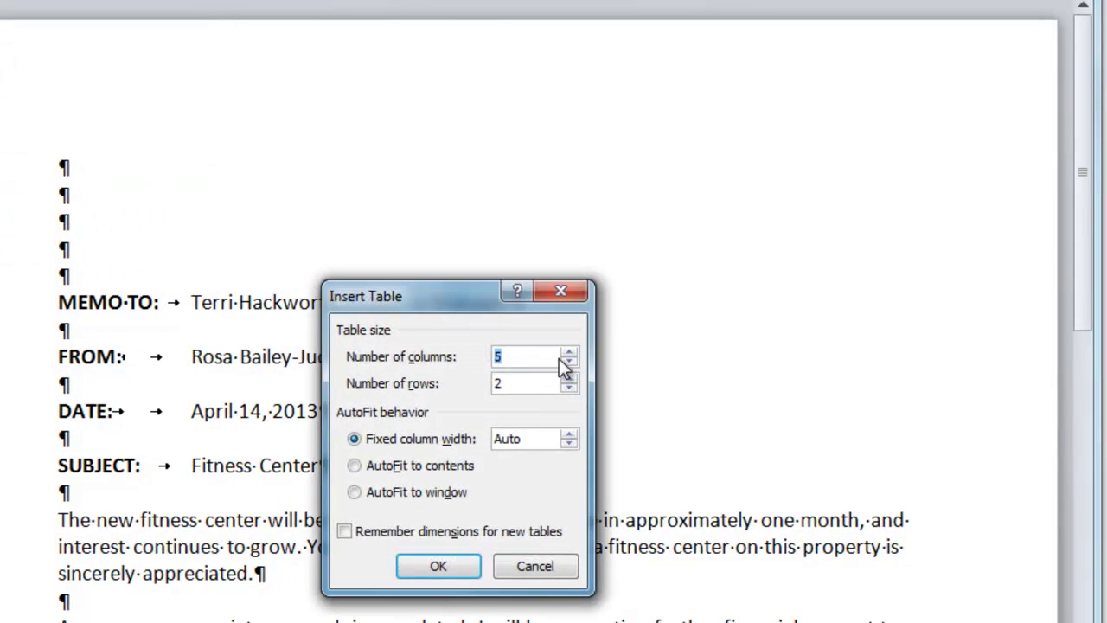
{"action": "left_click", "coordinate": [568, 362]}
{"action": "left_click", "coordinate": [568, 362]}
{"action": "left_click", "coordinate": [569, 363]}
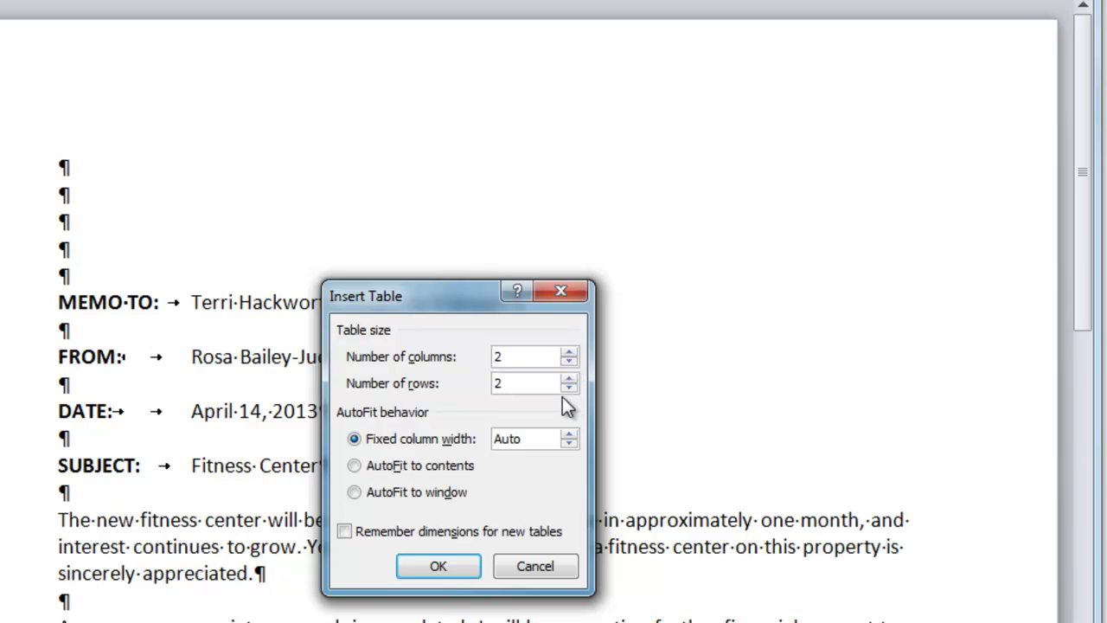
{"action": "left_click", "coordinate": [569, 379]}
{"action": "left_click", "coordinate": [569, 379]}
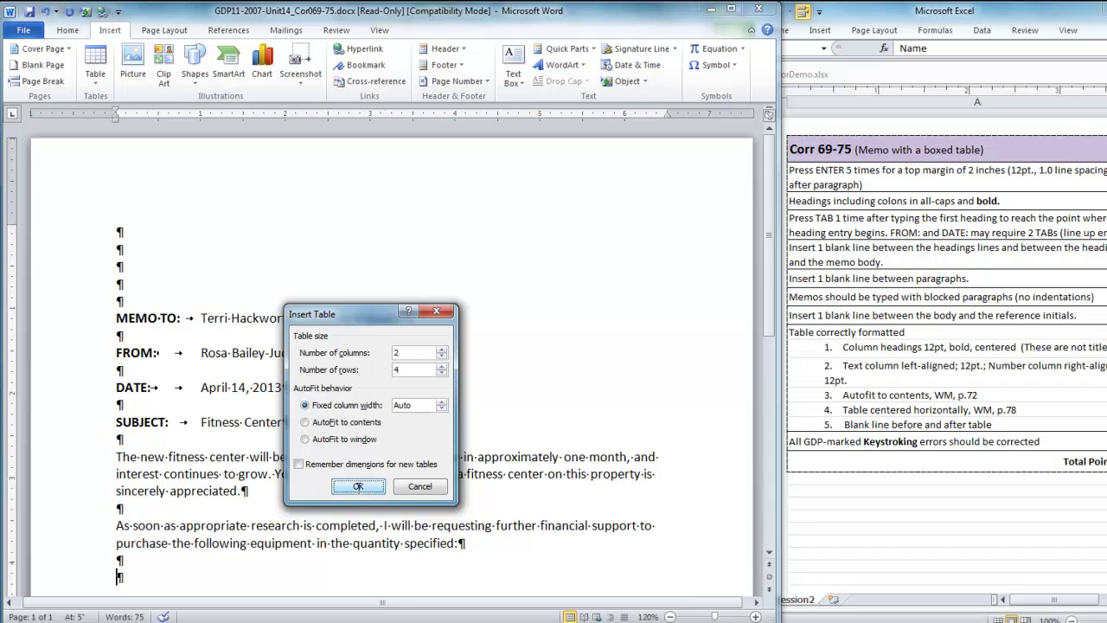
- Insert the 2-column, 4-row table and type the No. and Equipment headings
{"action": "left_click", "coordinate": [376, 504]}
{"action": "scroll", "coordinate": [346, 476], "scroll_direction": "down", "scroll_amount": 2}
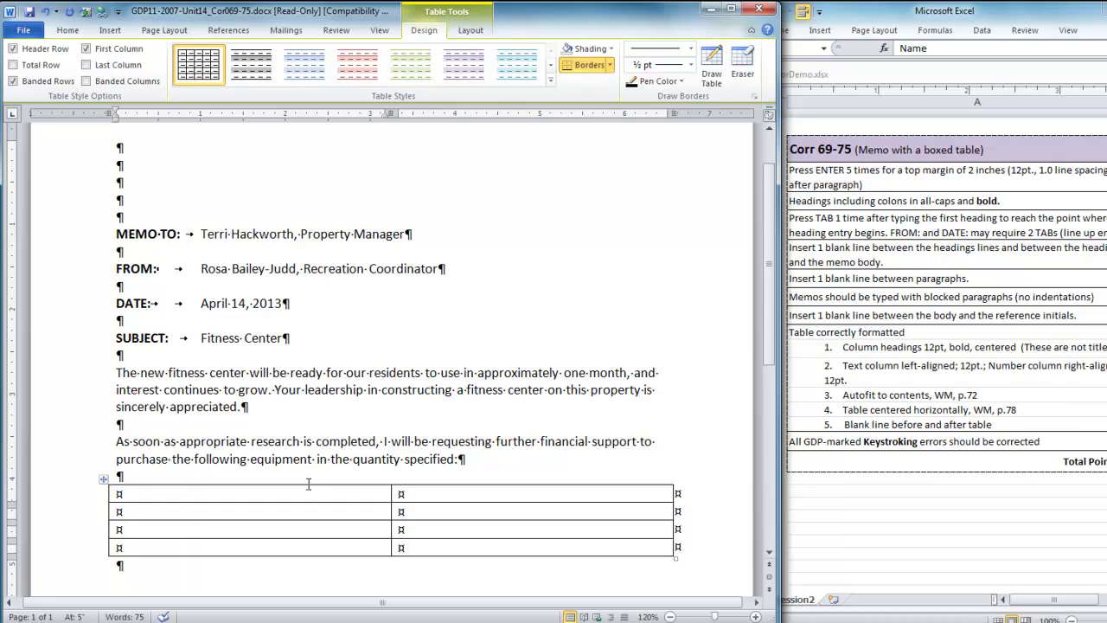
{"action": "type", "text": "No."}
{"action": "key", "text": "Tab"}
{"action": "type", "text": "Equipment"}
{"action": "key", "text": "Tab"}
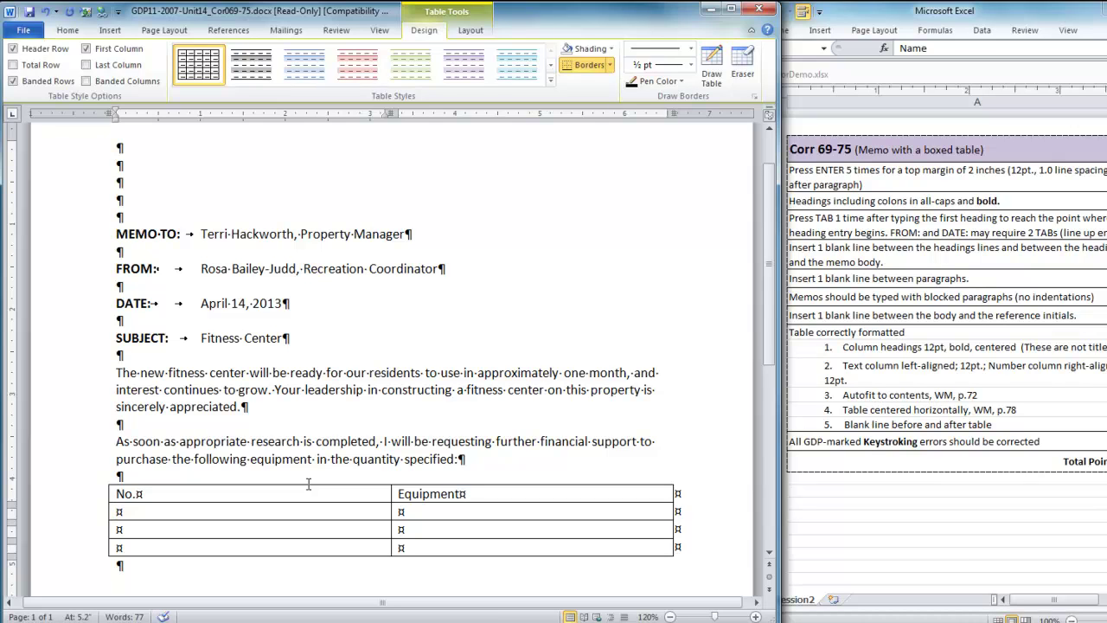
- Fill the rows with 15 Exercise bicycles, 10 Treadmills and 8 Rowing machines
{"action": "type", "text": "15"}
{"action": "key", "text": "Tab"}
{"action": "type", "text": "Exer"}
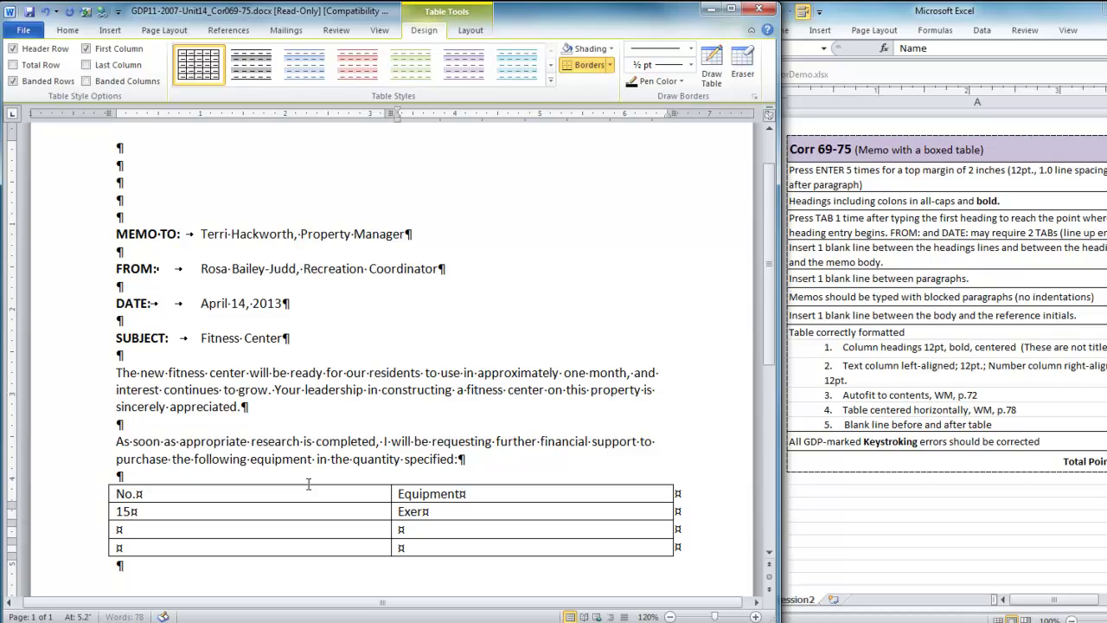
{"action": "type", "text": "cise bicycles"}
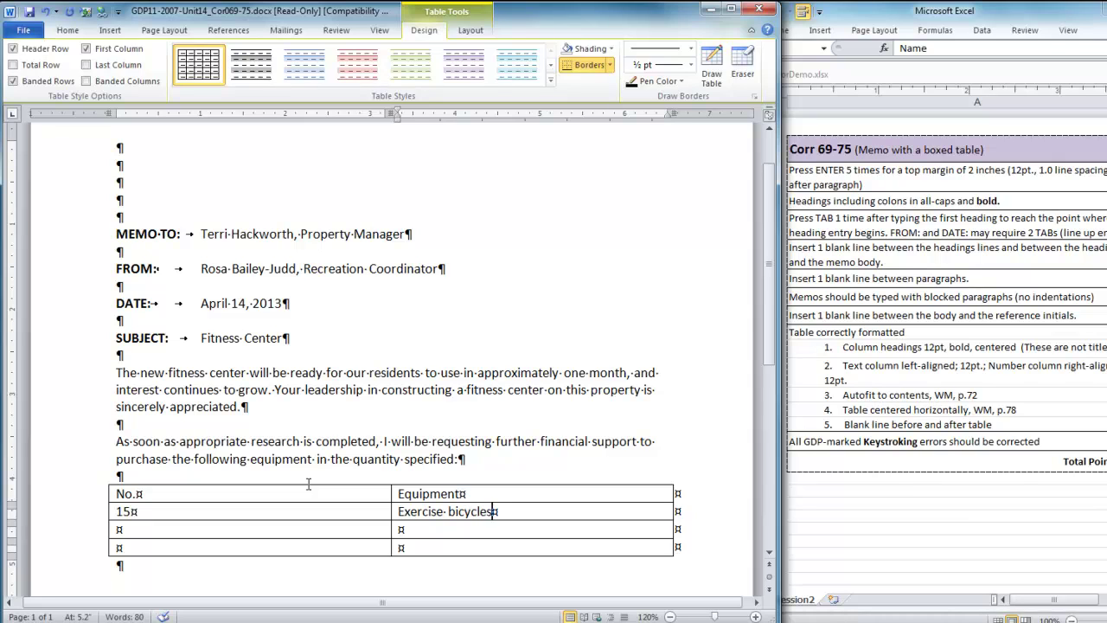
{"action": "key", "text": "Tab"}
{"action": "type", "text": "10"}
{"action": "key", "text": "Tab"}
{"action": "type", "text": "Treadmills"}
{"action": "key", "text": "Tab"}
{"action": "type", "text": "8"}
{"action": "key", "text": "Tab"}
{"action": "type", "text": "Rowing "}
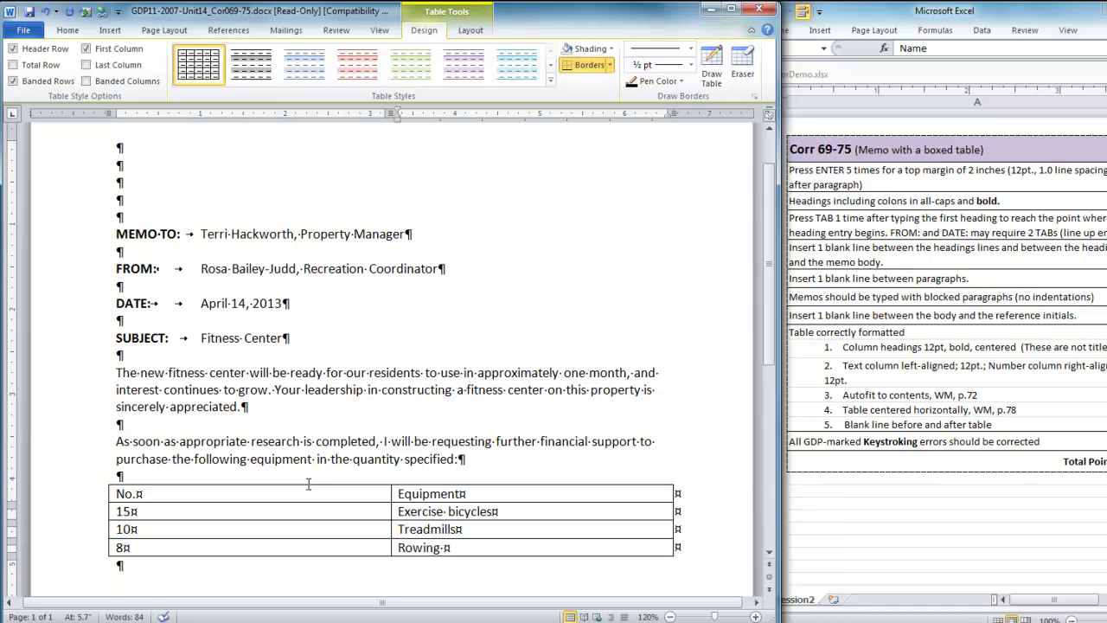
{"action": "type", "text": "machines"}
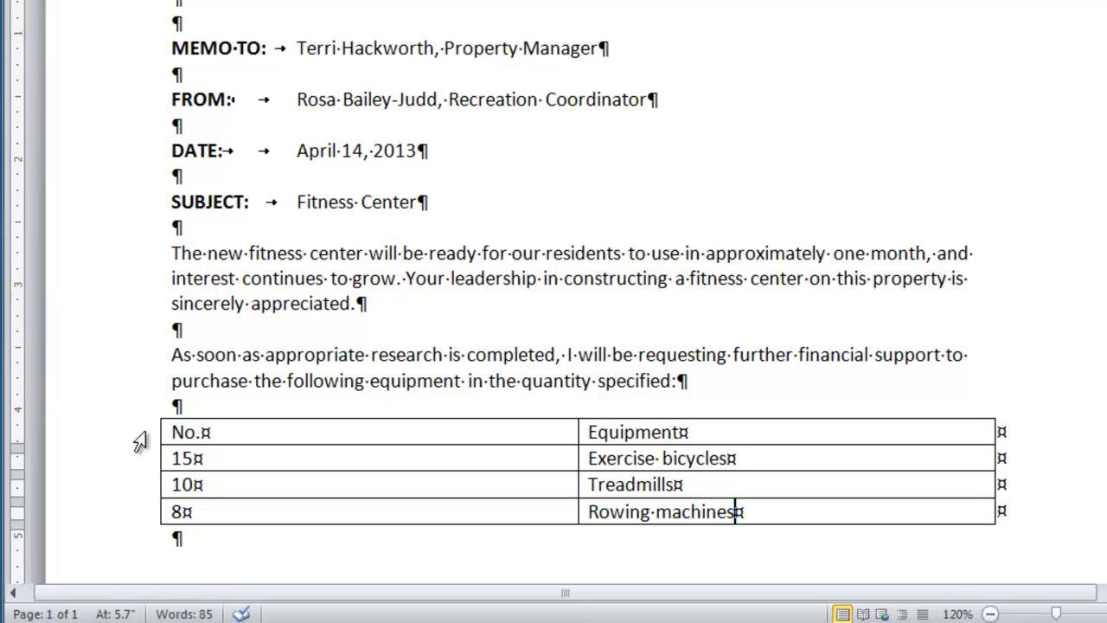
- Make the No. and Equipment header row bold and centered
{"action": "left_click", "coordinate": [141, 441]}
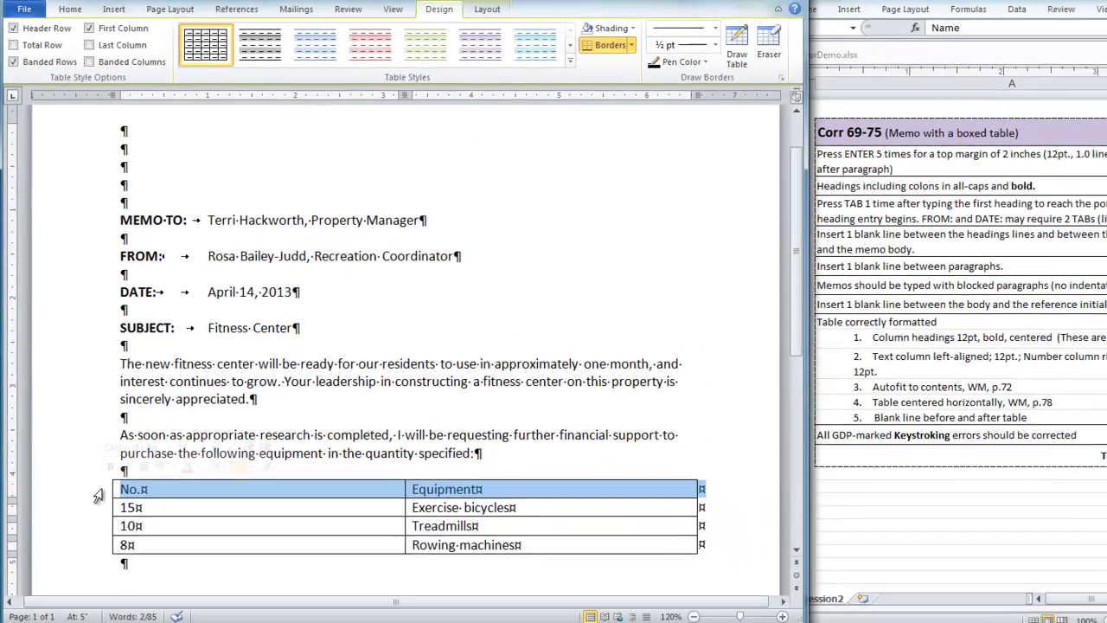
{"action": "left_click", "coordinate": [70, 9]}
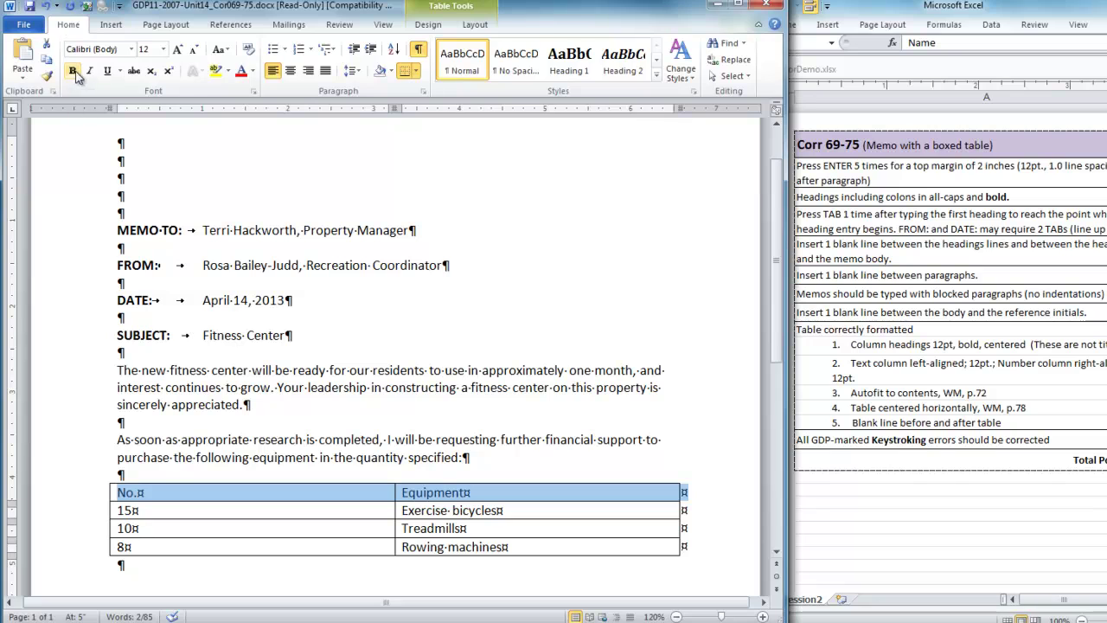
{"action": "left_click", "coordinate": [74, 71]}
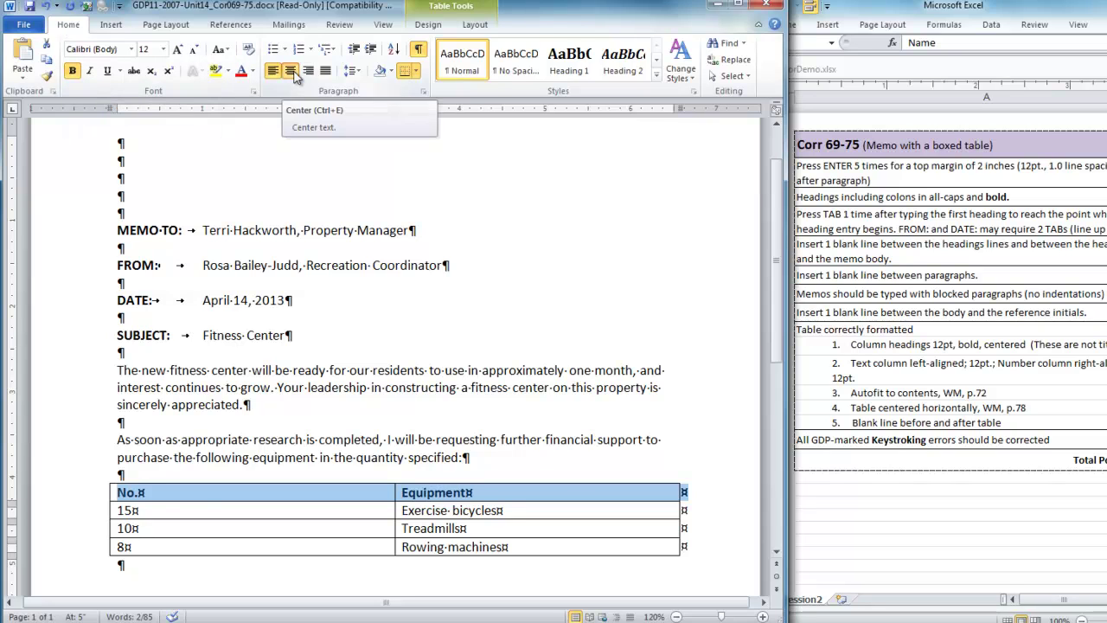
{"action": "left_click", "coordinate": [292, 72]}
- Right-align the quantities 15, 10 and 8 in the No. column
{"action": "left_click", "coordinate": [119, 510]}
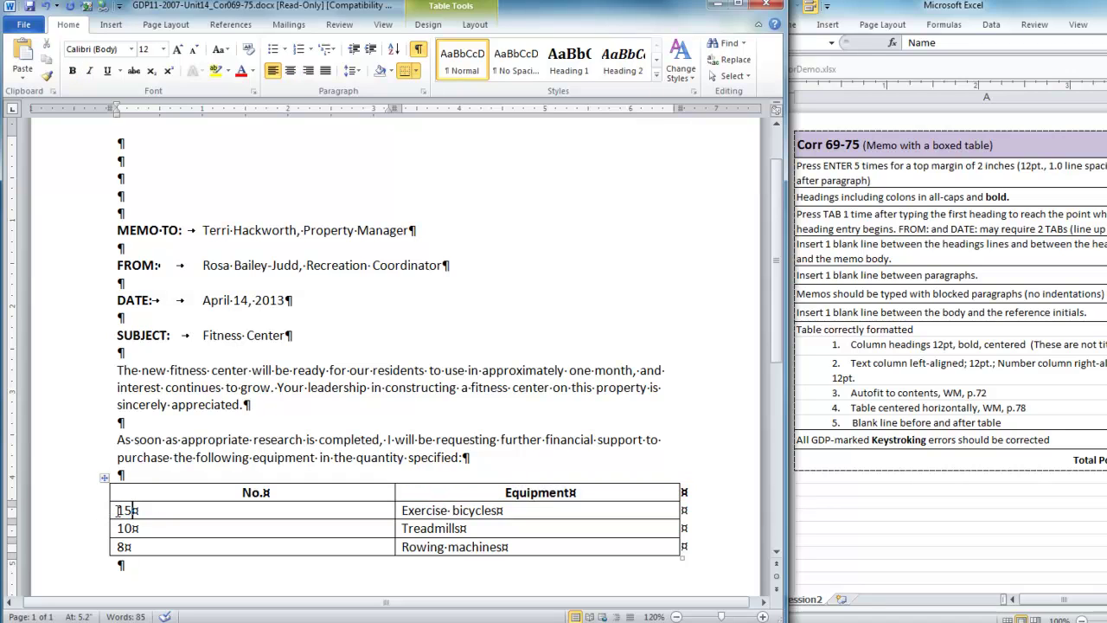
{"action": "left_click_drag", "start_coordinate": [121, 511], "coordinate": [278, 554]}
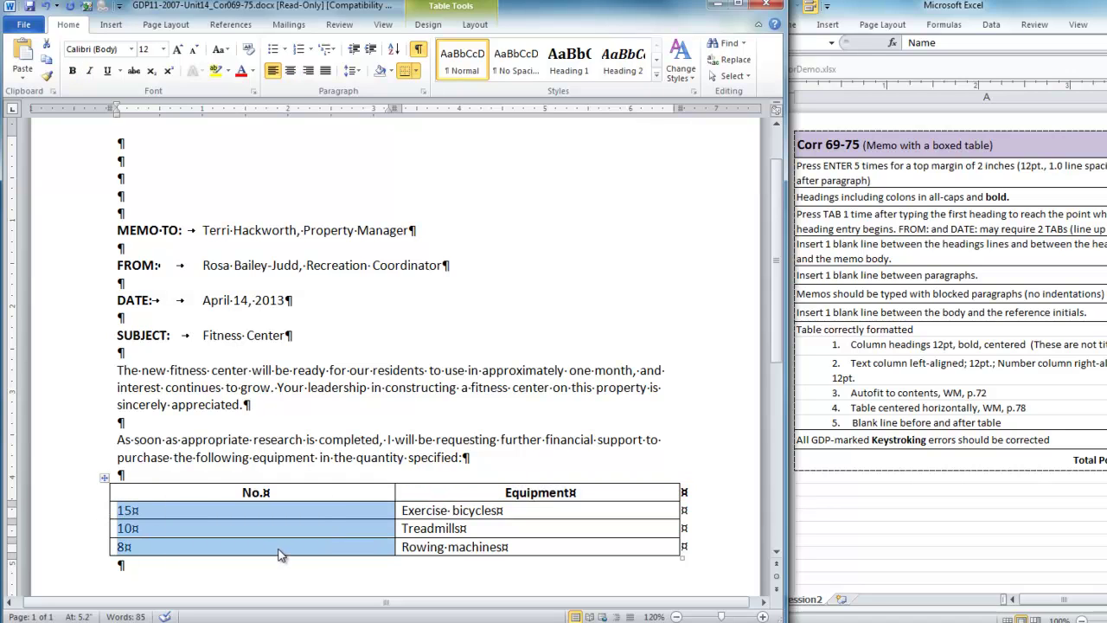
{"action": "left_click", "coordinate": [309, 74]}
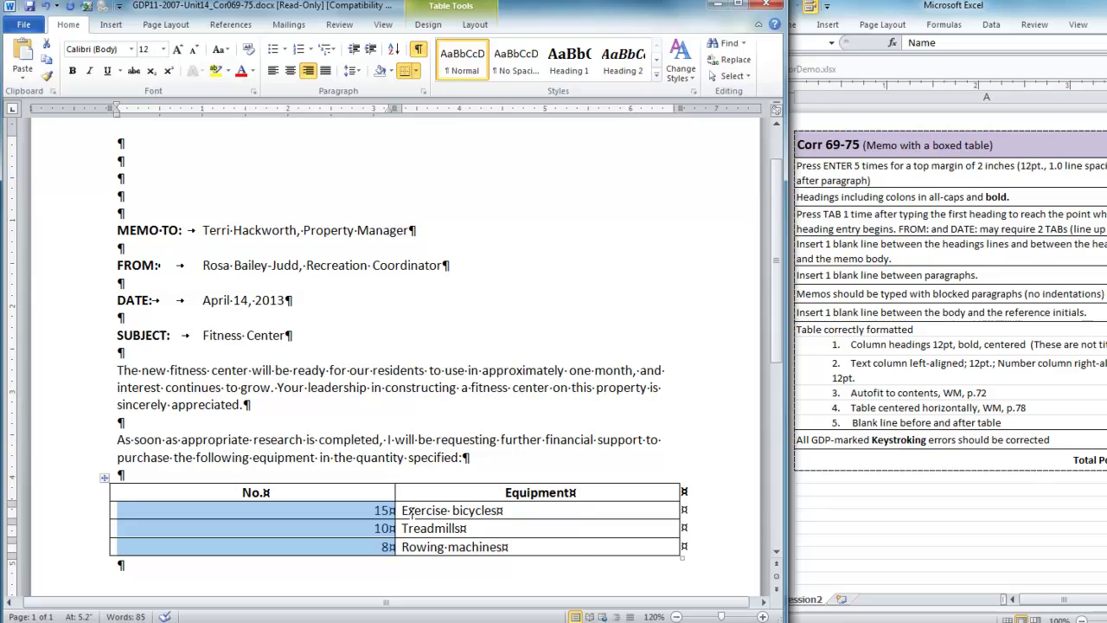
- AutoFit the equipment table's columns to their contents
{"action": "right_click", "coordinate": [412, 513]}
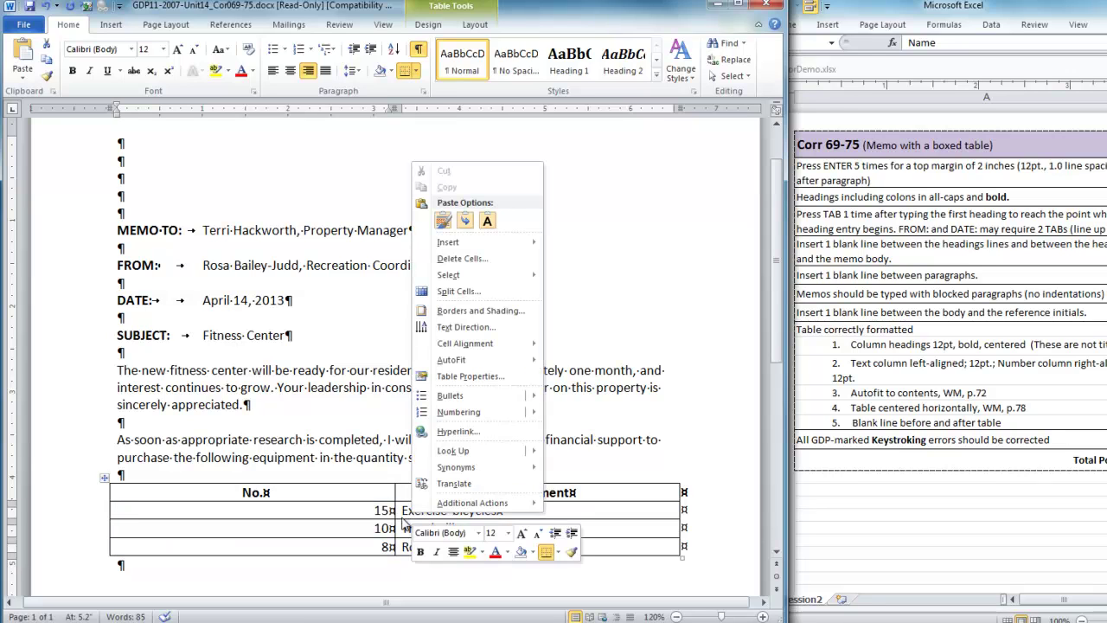
{"action": "mouse_move", "coordinate": [476, 364]}
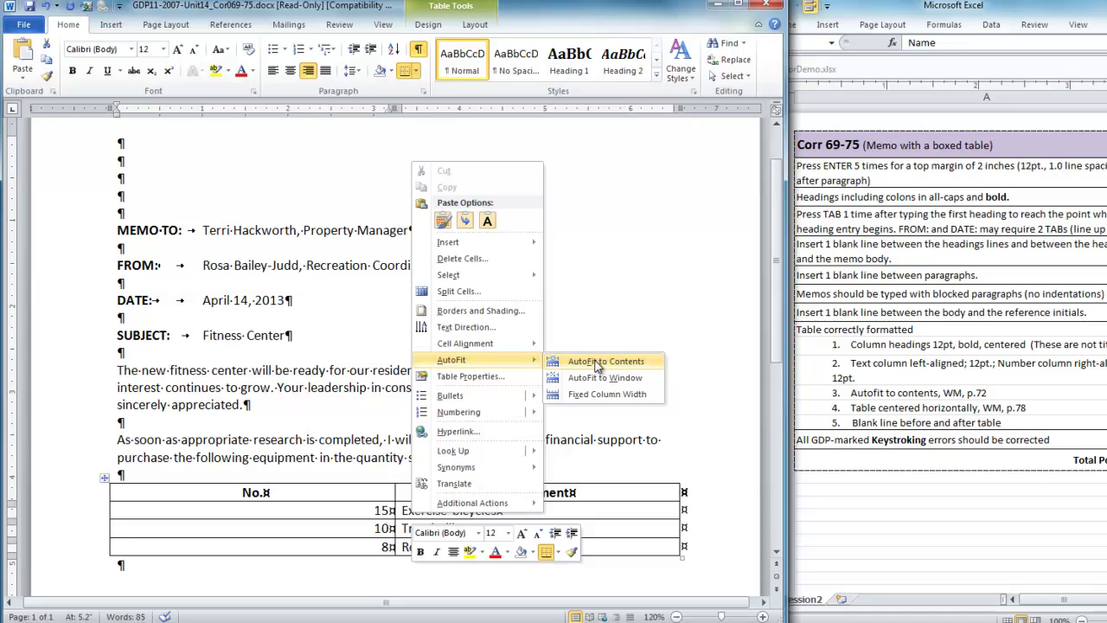
{"action": "left_click", "coordinate": [609, 515]}
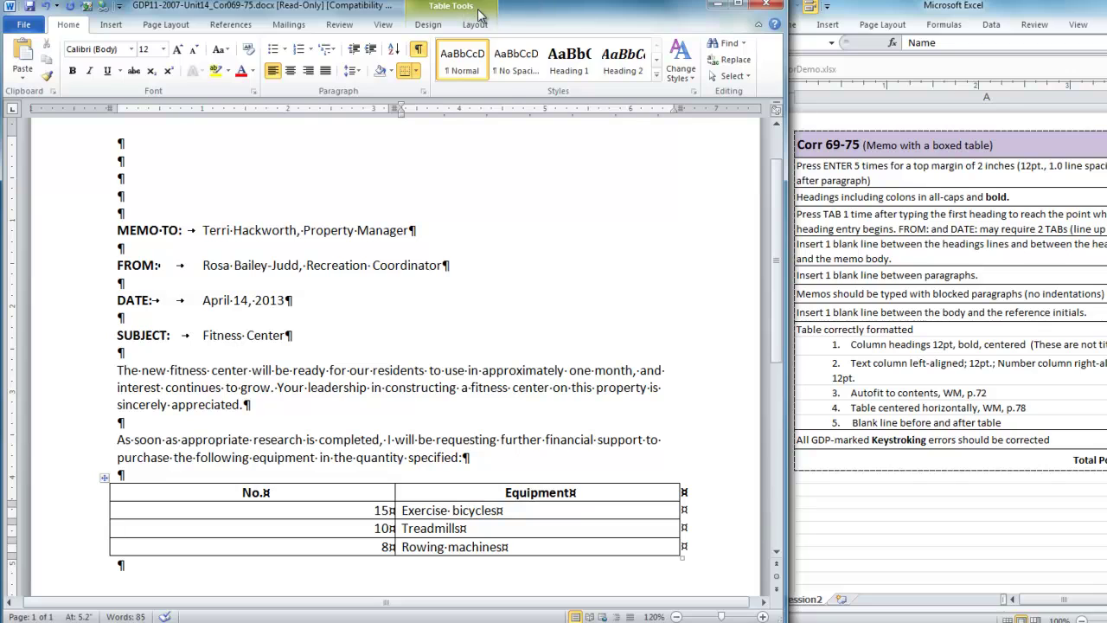
{"action": "left_click", "coordinate": [476, 25]}
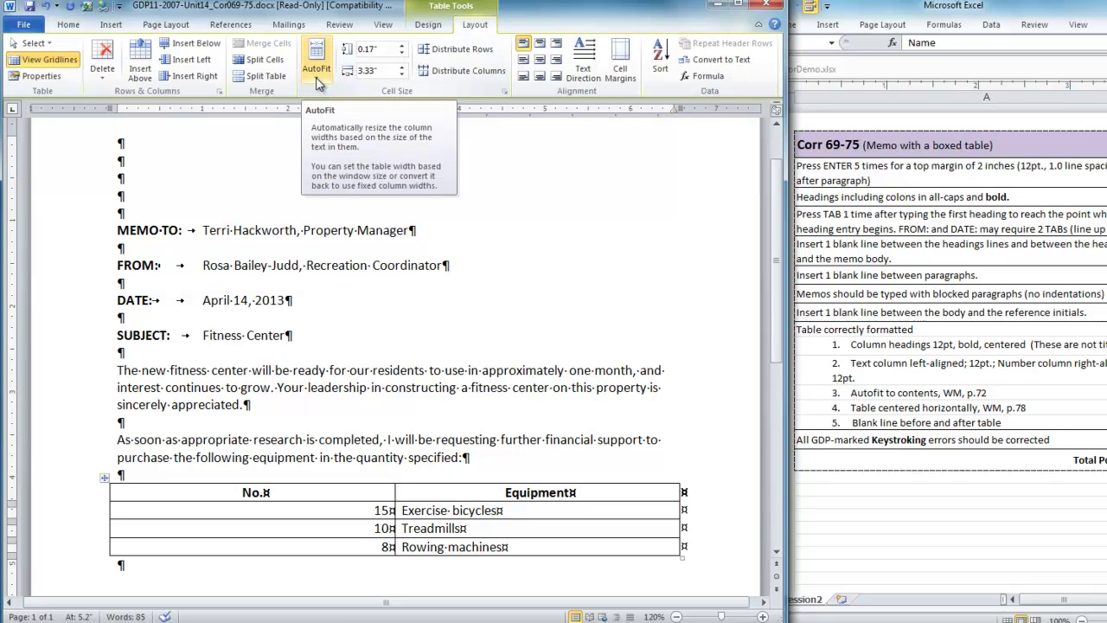
{"action": "left_click", "coordinate": [318, 83]}
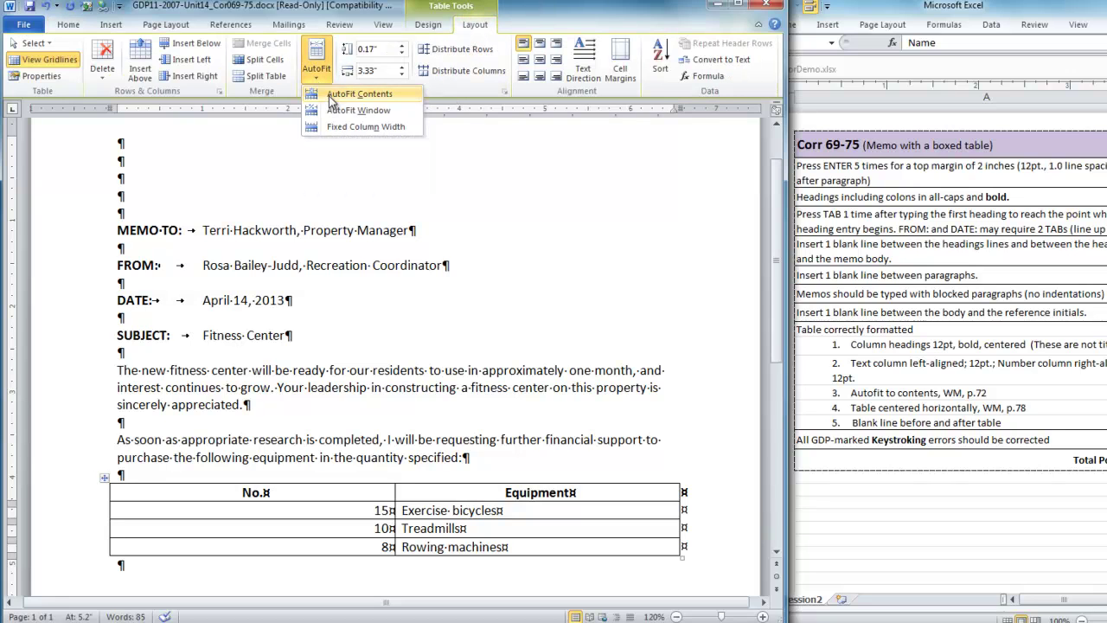
{"action": "left_click", "coordinate": [331, 97]}
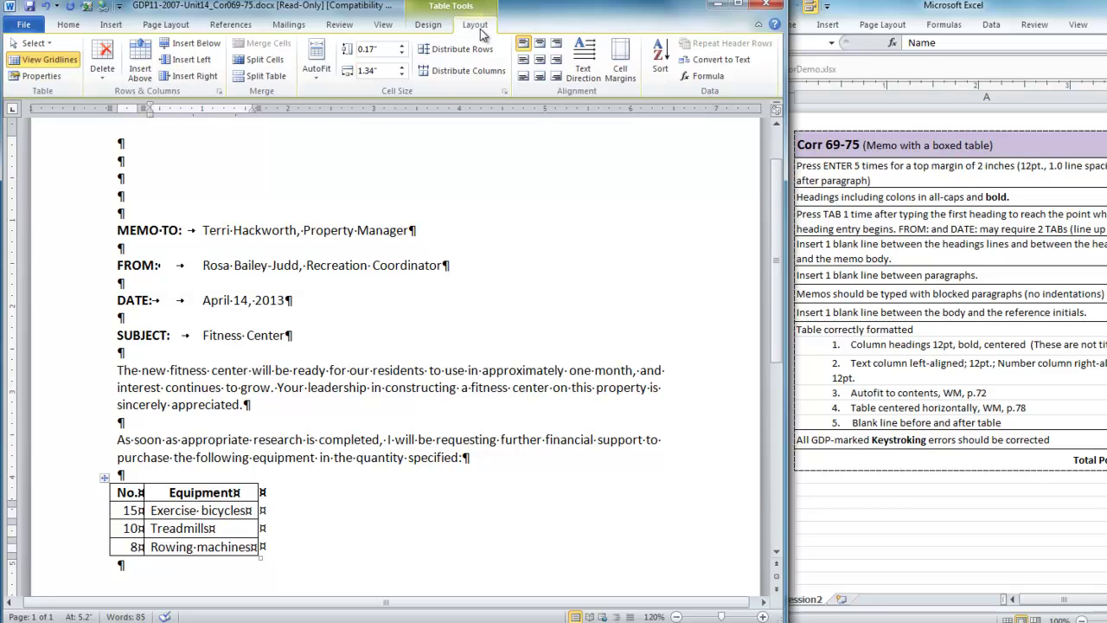
- Center the table horizontally on the page via Table Properties
{"action": "left_click", "coordinate": [36, 76]}
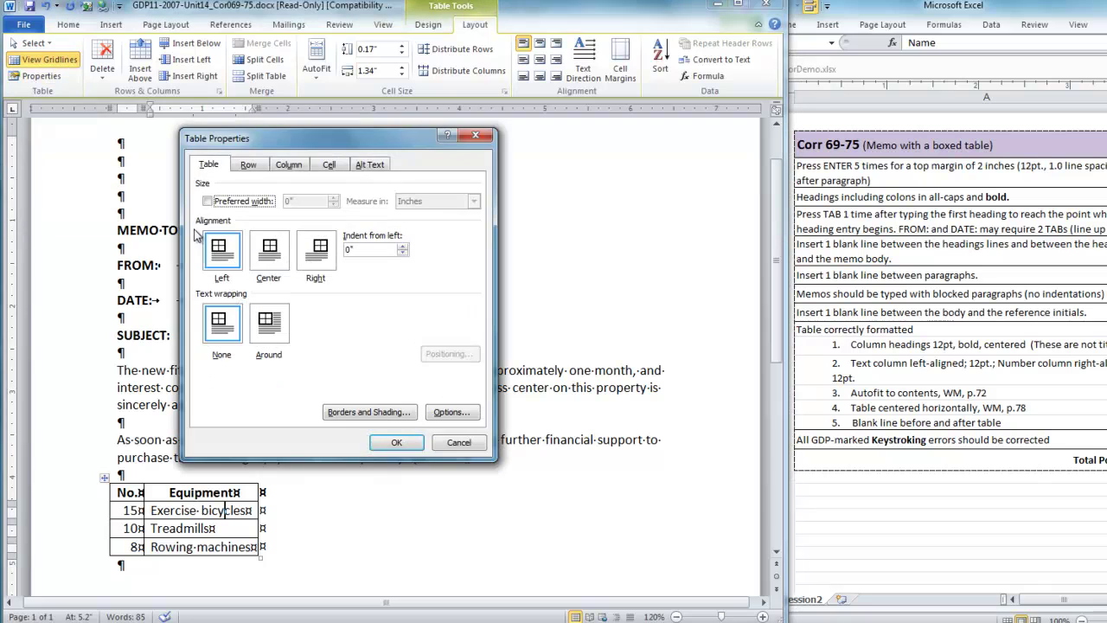
{"action": "left_click", "coordinate": [275, 259]}
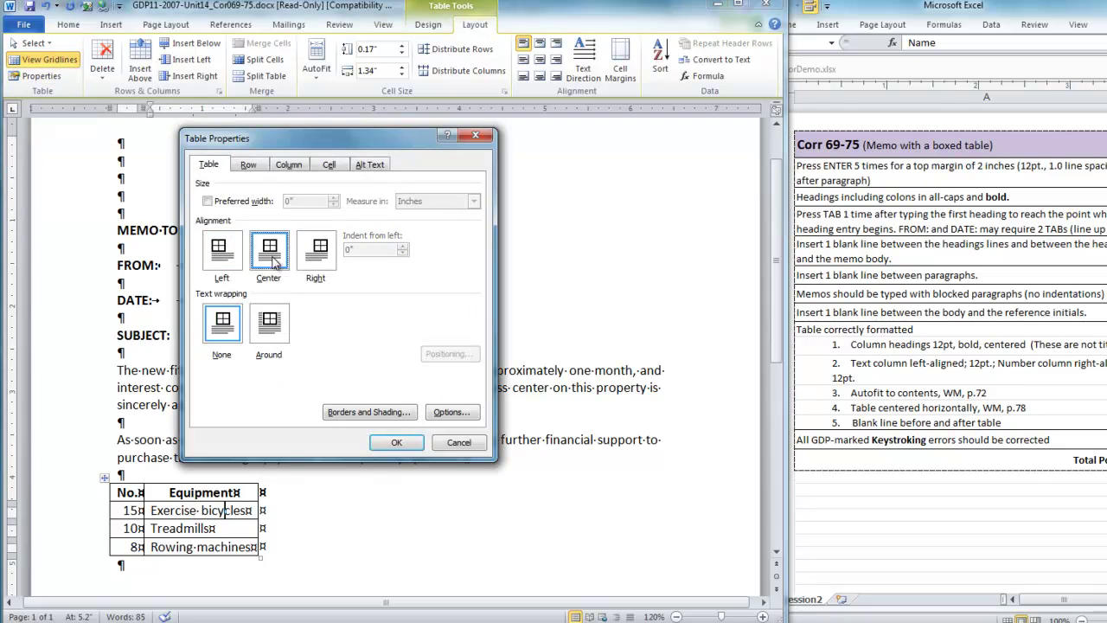
{"action": "left_click", "coordinate": [396, 444]}
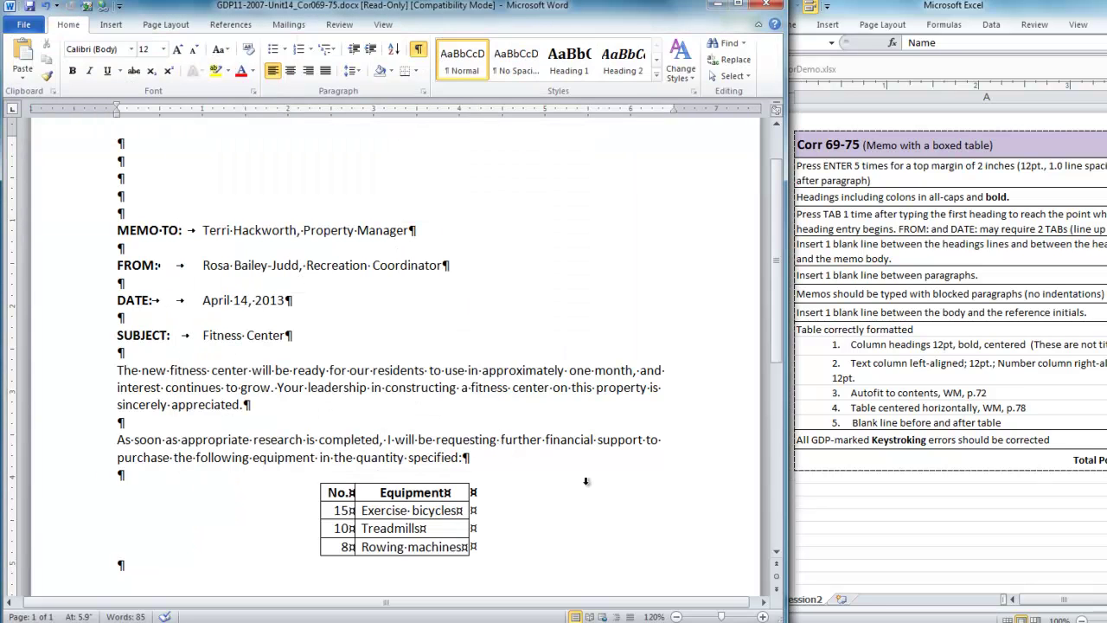
- Paste the two closing paragraphs below the equipment table and finish with reference initials 'sg' on a new line
{"action": "key", "text": "Return"}
{"action": "scroll", "coordinate": [678, 387], "scroll_direction": "down", "scroll_amount": 2}
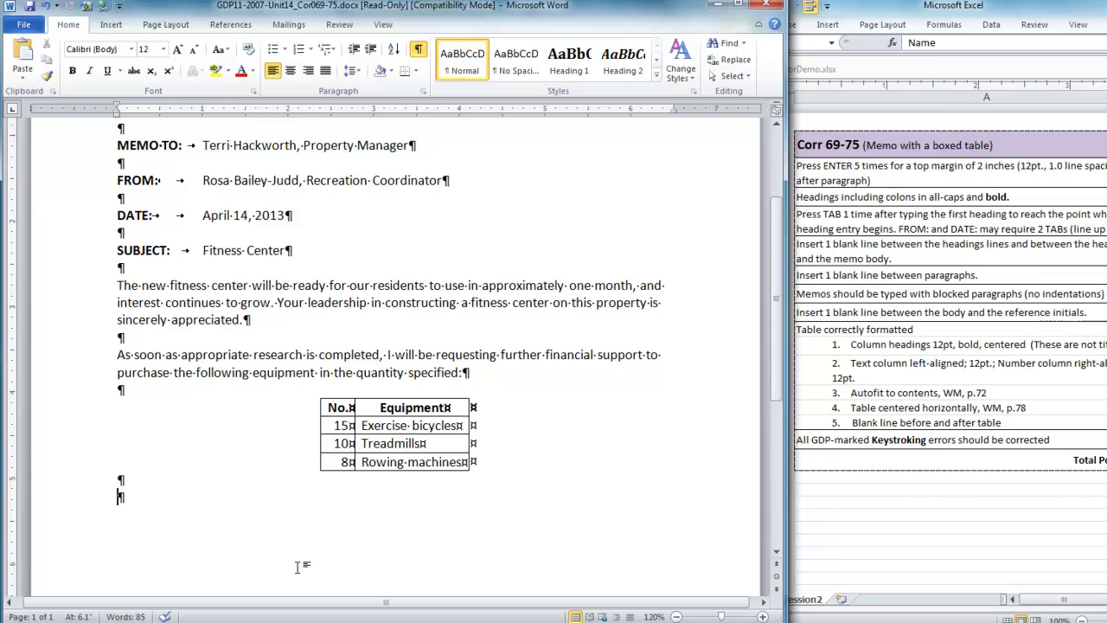
{"action": "type", "text": "Three other types of equipment were seriously considered, but those listed above are the most important in terms of what is necessary to schedule our proposed fitness classes. I am not quite ready to sign a contract with a specific supplier. We expect that there will be very heavy usage of the specified equipment and are requesting information from vendors regarding durability, warranties, and the support of service personnel. I will receive that information within the week and will read through it carefully before signing a final contract.  Thank you again for your full support and cooperation with this project. The general contractor you hired has received rave reviews. The new fitness center is a golden opportunity for all our residents to improve their quality of life."}
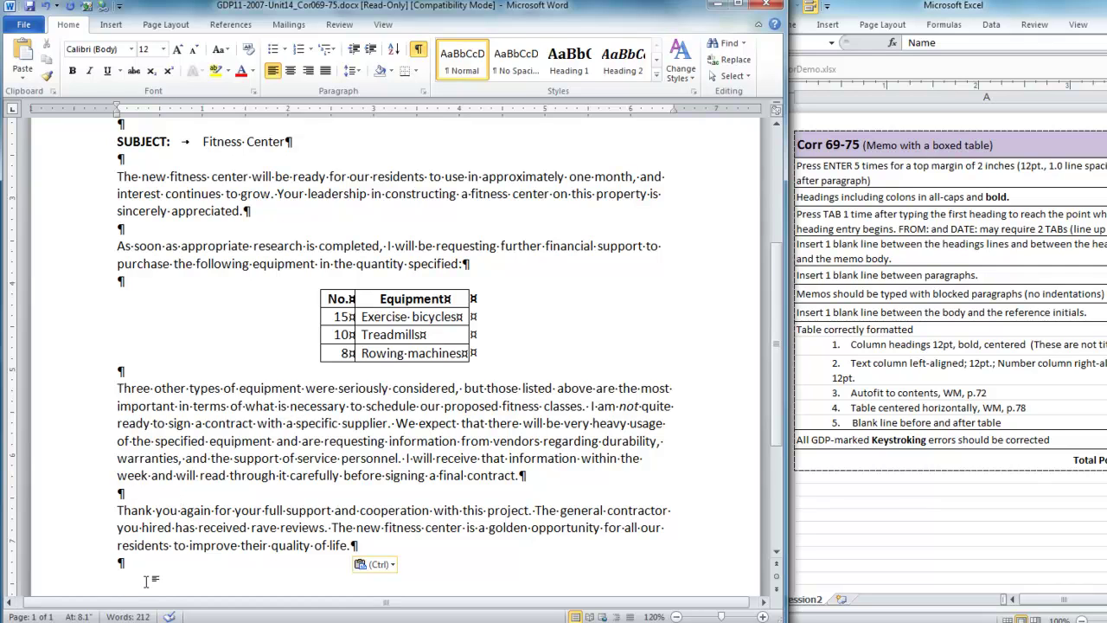
{"action": "key", "text": "Return"}
{"action": "type", "text": "sg"}
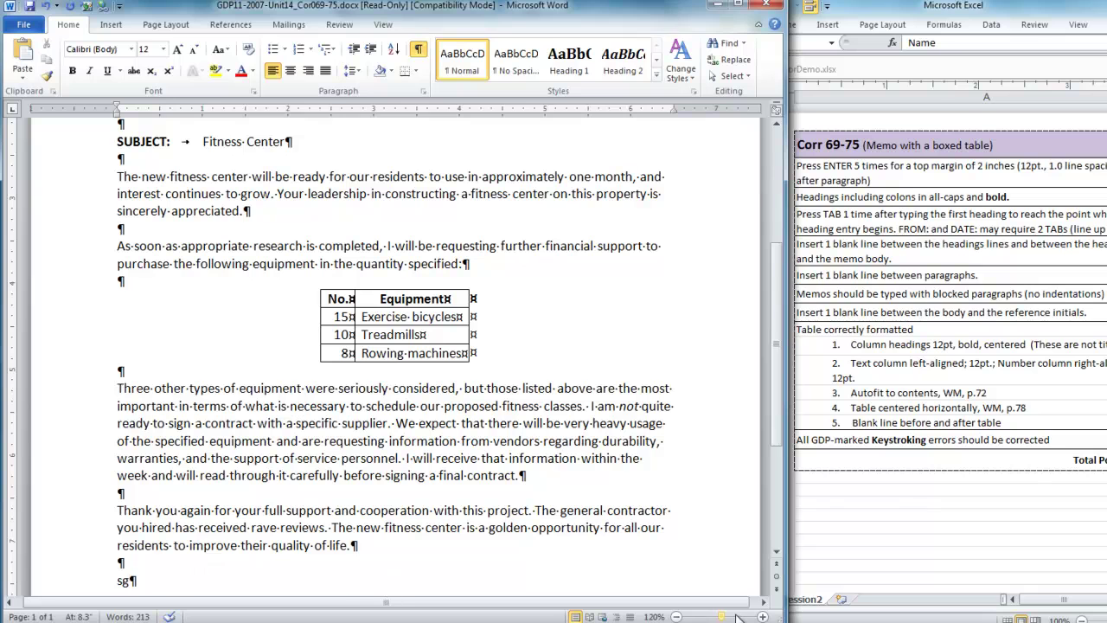
{"action": "left_click_drag", "start_coordinate": [723, 617], "coordinate": [717, 617]}
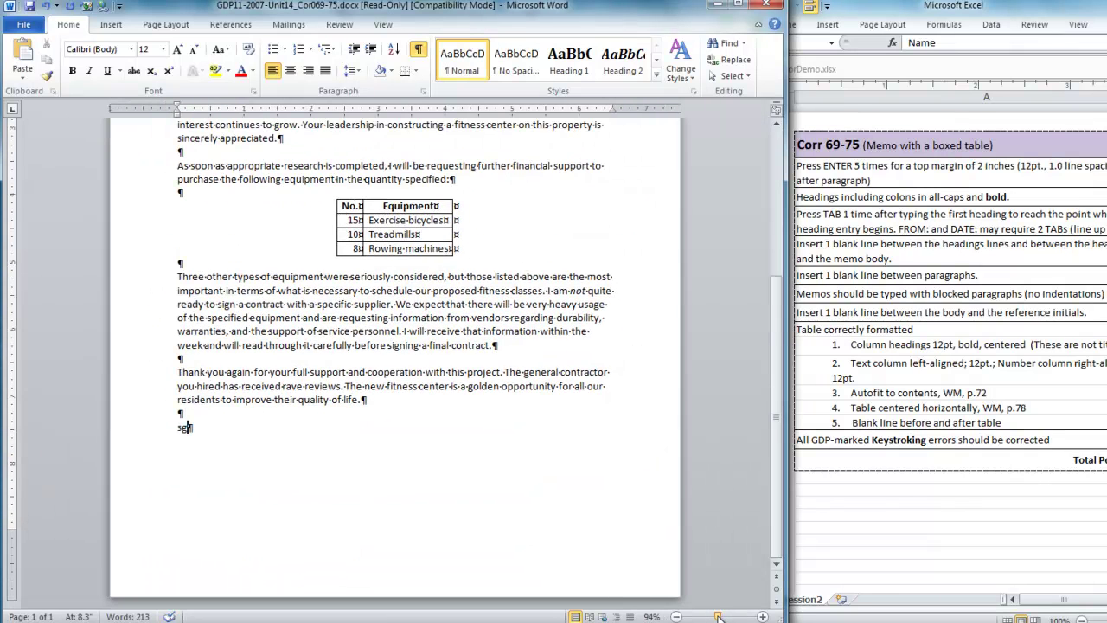
{"action": "scroll", "coordinate": [631, 446], "scroll_direction": "up", "scroll_amount": 6}
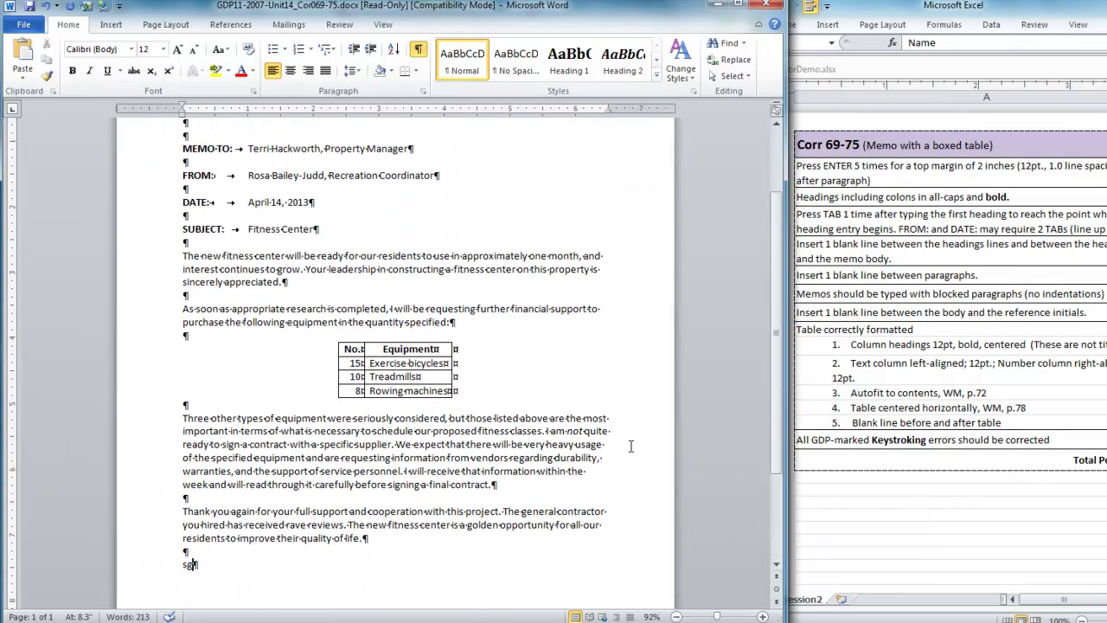
{"action": "scroll", "coordinate": [630, 446], "scroll_direction": "down", "scroll_amount": 2}
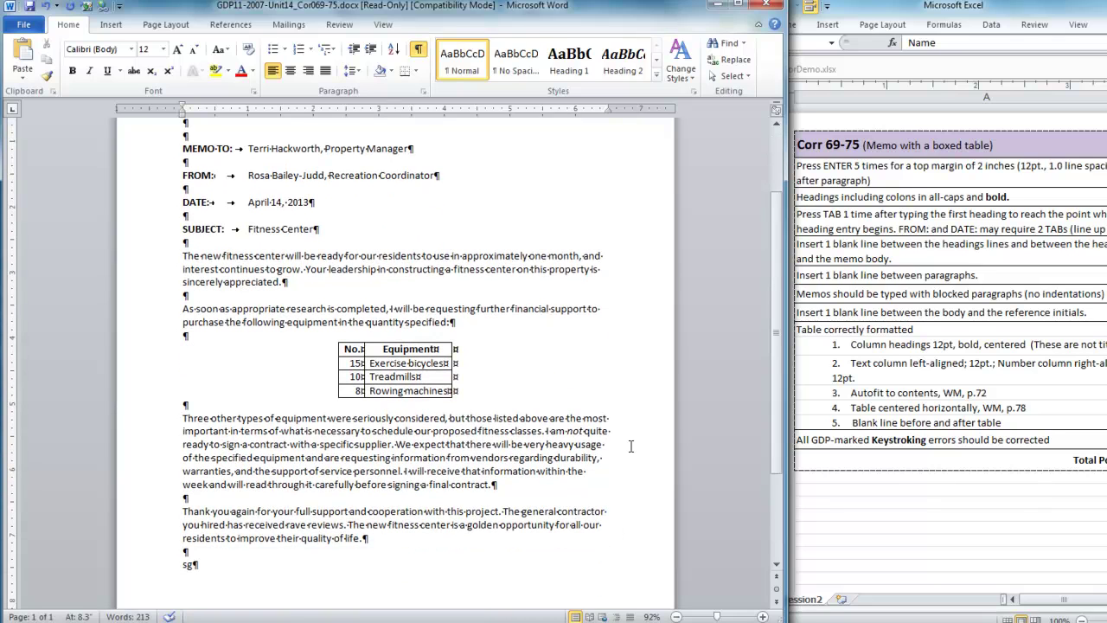